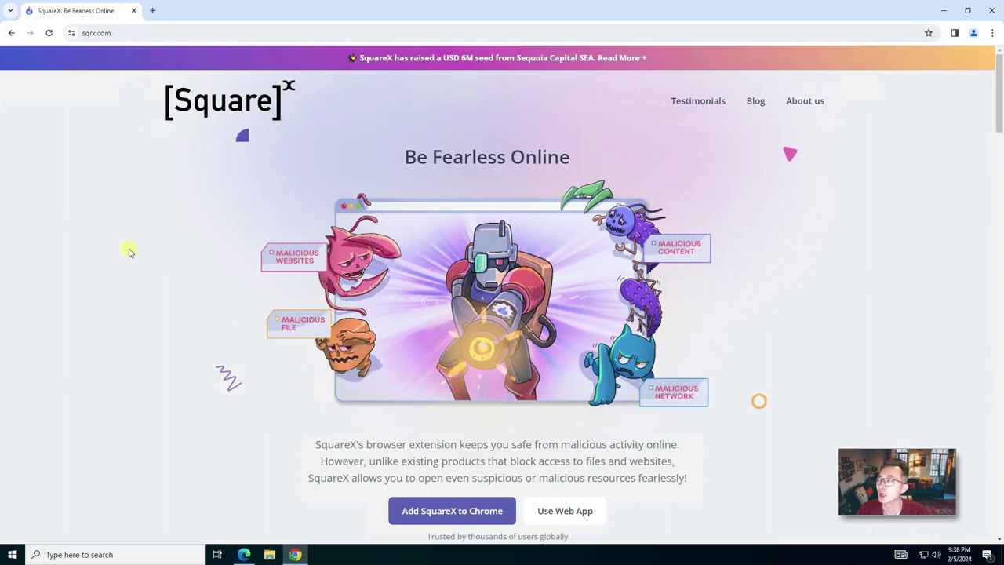
# Step: In Microsoft Edge, go from the SquareX homepage to SquareX's Edge Add-ons store page
pyautogui.scroll(-3, 122, 265)
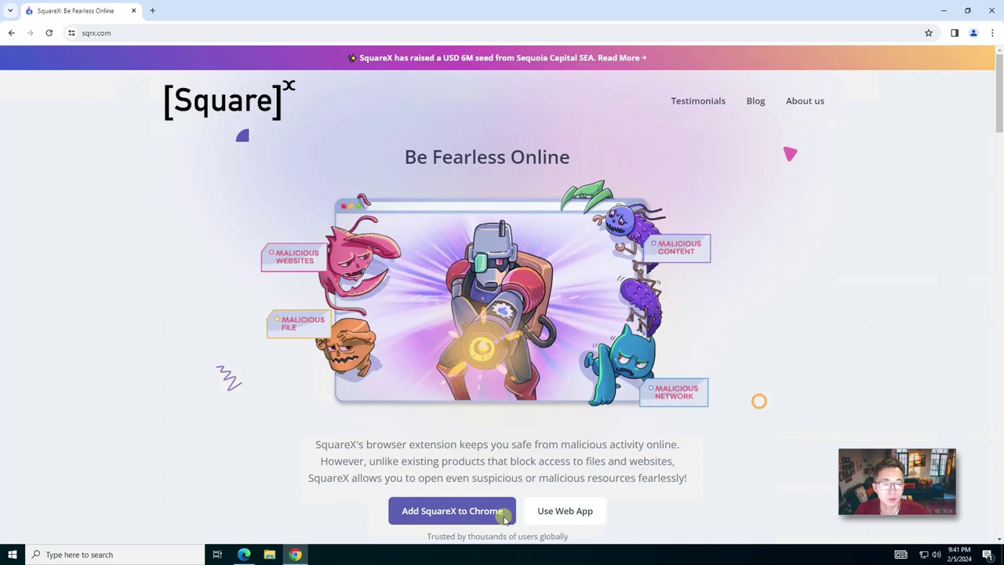
pyautogui.scroll(-2, 720, 477)
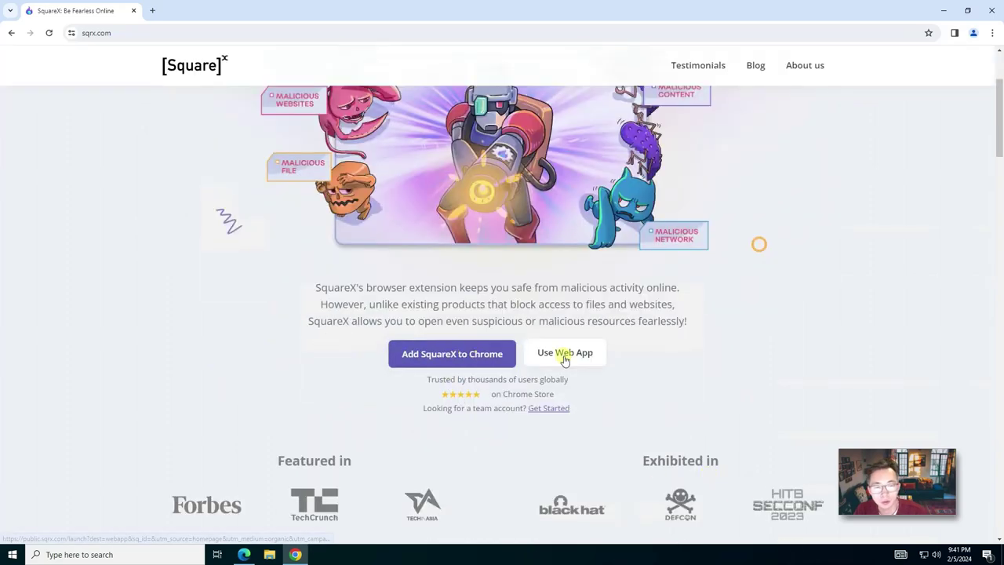
pyautogui.click(244, 555)
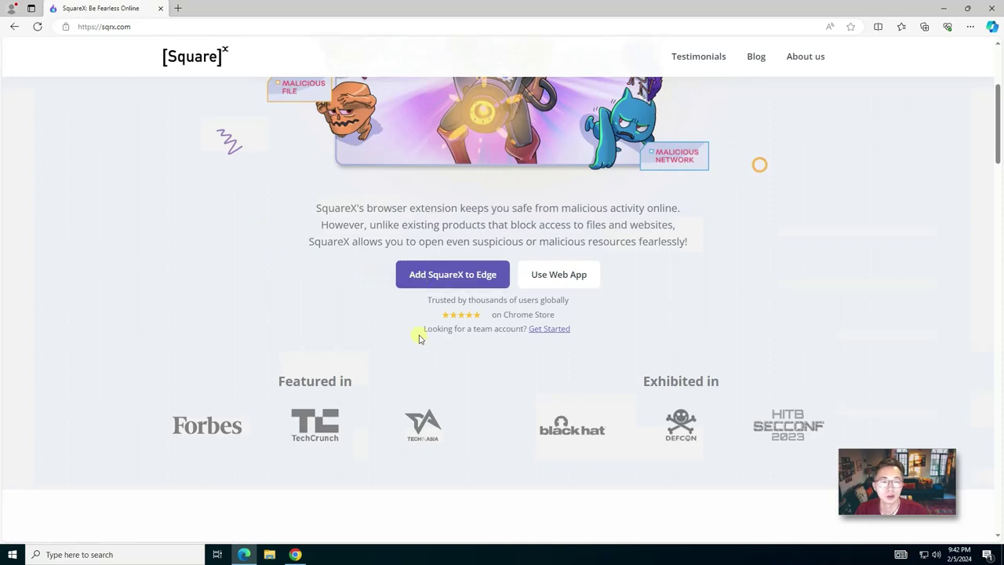
pyautogui.scroll(-2, 410, 334)
pyautogui.scroll(2, 416, 331)
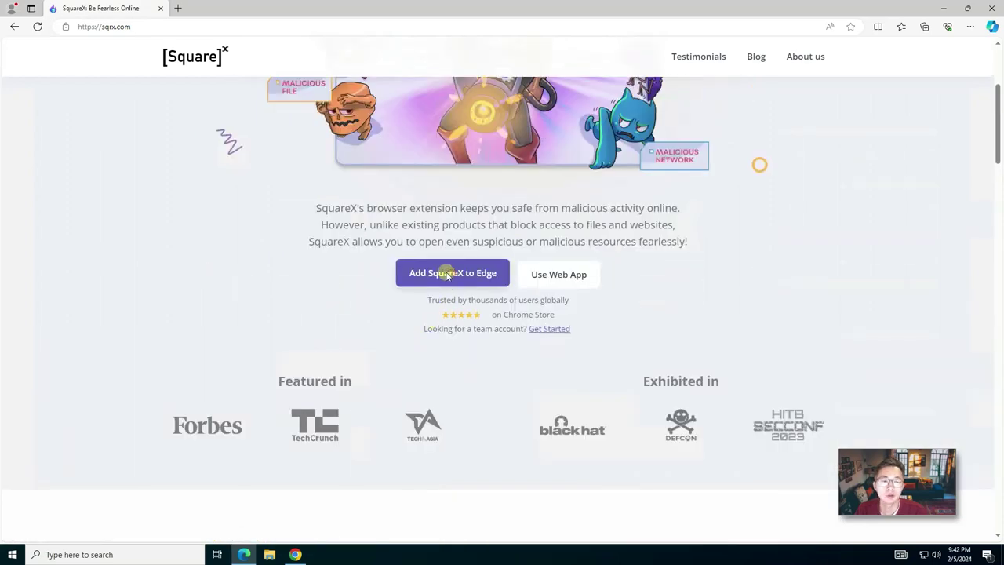
pyautogui.click(450, 273)
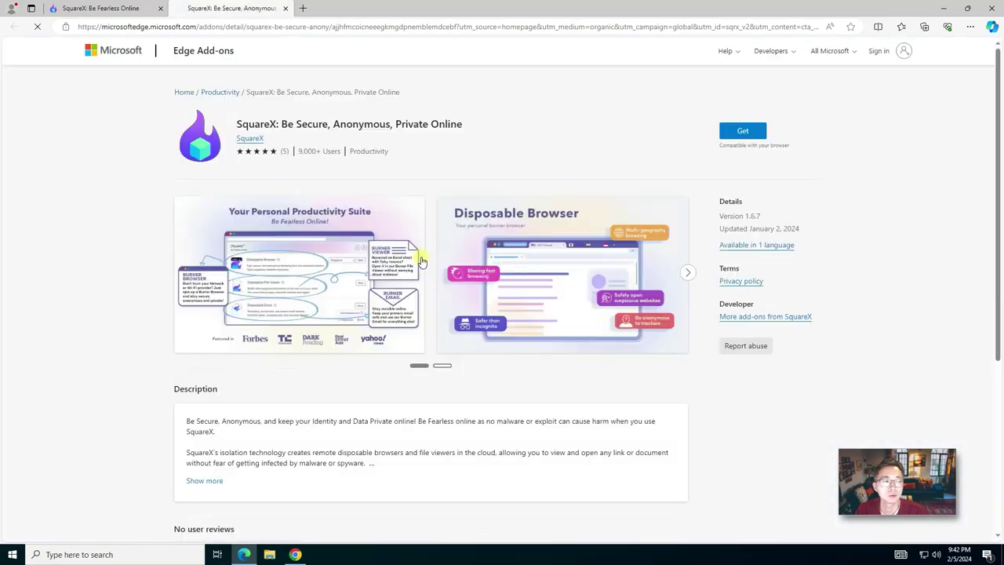
# Step: Install the SquareX extension in Edge and pin it from the Extensions menu
pyautogui.click(742, 131)
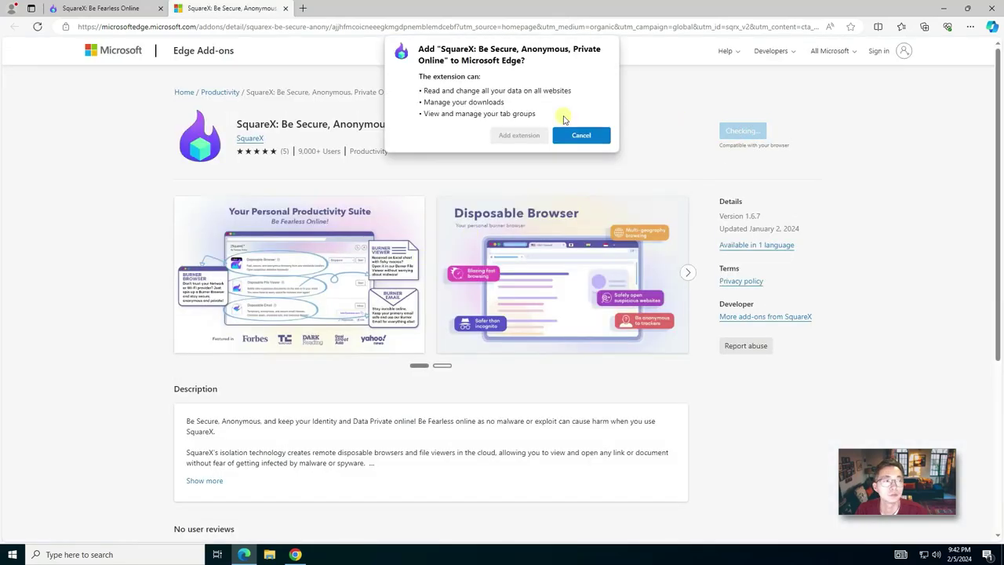
pyautogui.click(519, 135)
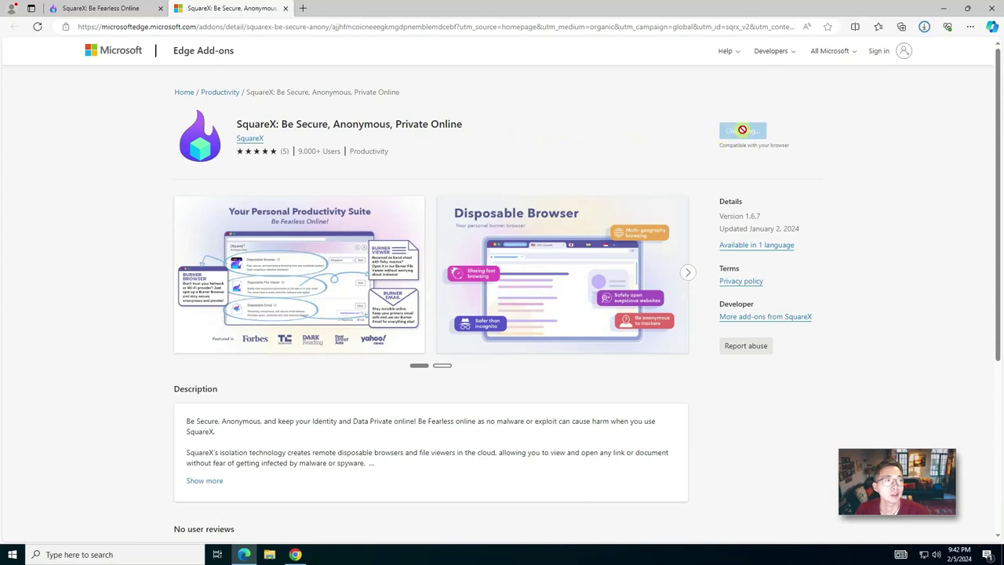
pyautogui.click(853, 27)
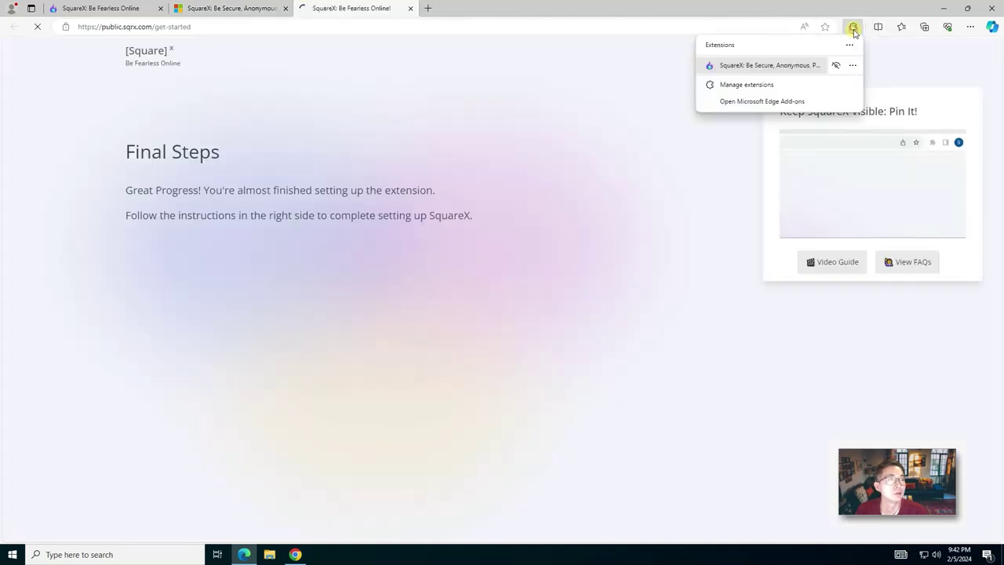
pyautogui.click(835, 66)
pyautogui.click(588, 157)
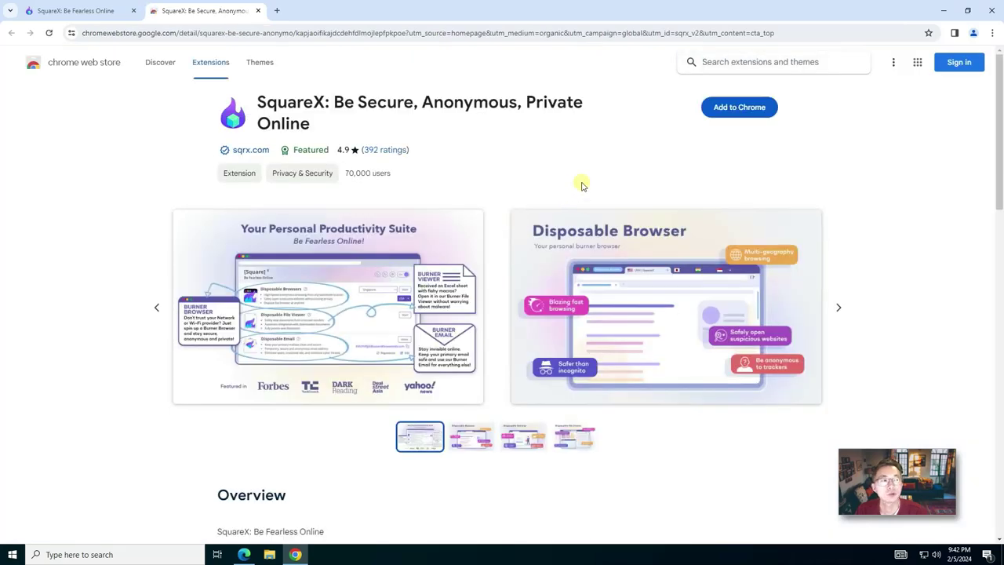
# Step: Add SquareX to Chrome, pin it to the toolbar, and bring up its Create your account page
pyautogui.click(734, 107)
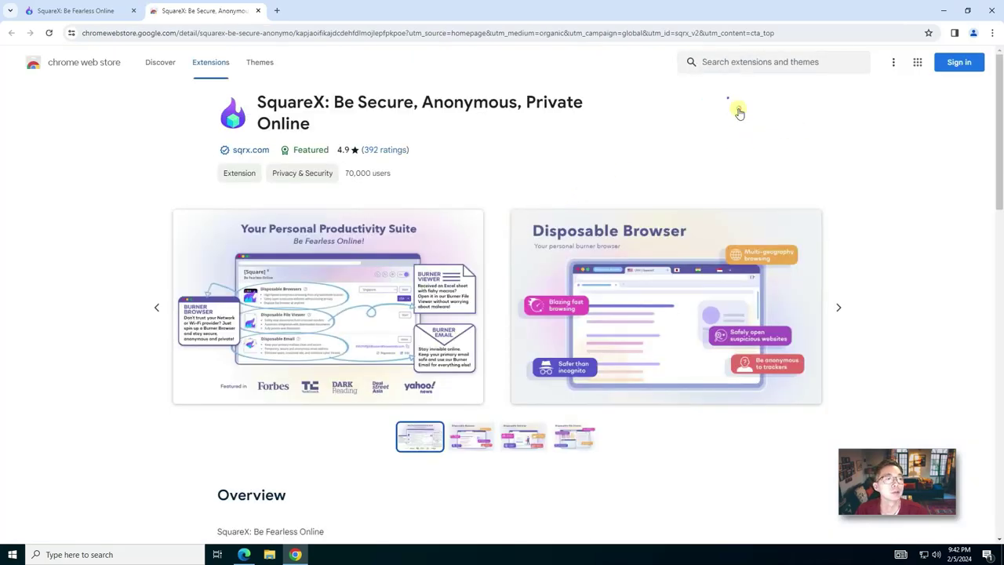
pyautogui.click(598, 160)
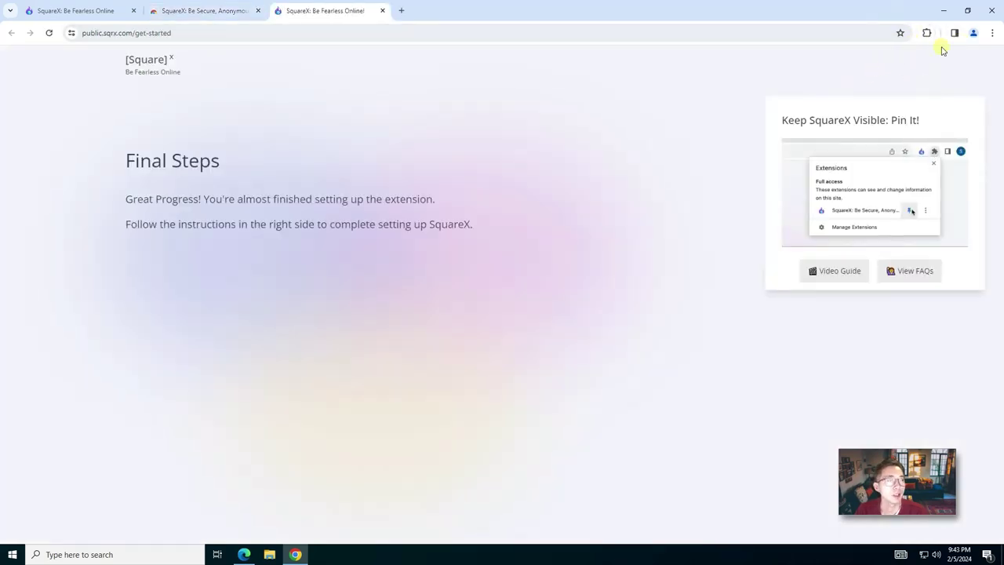
pyautogui.click(927, 32)
pyautogui.click(890, 116)
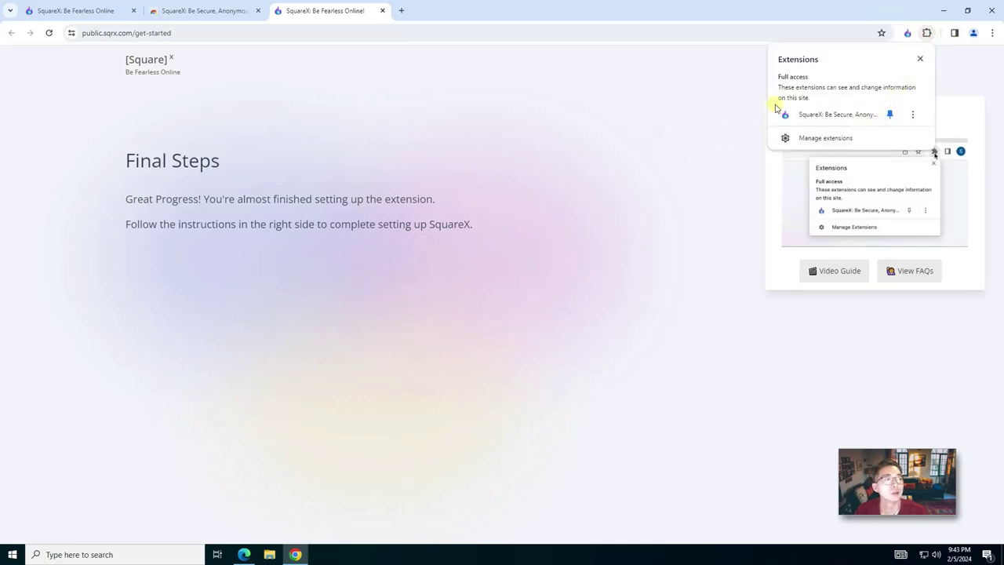
pyautogui.click(908, 33)
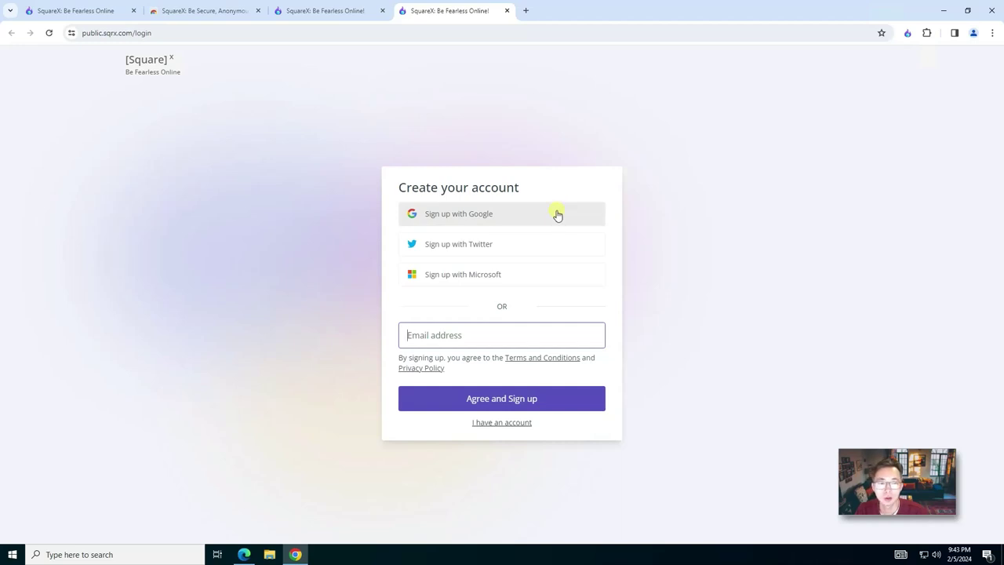
# Step: Sign up with Google by entering the account e-mail, then go to the SquareX Web App tab
pyautogui.click(556, 215)
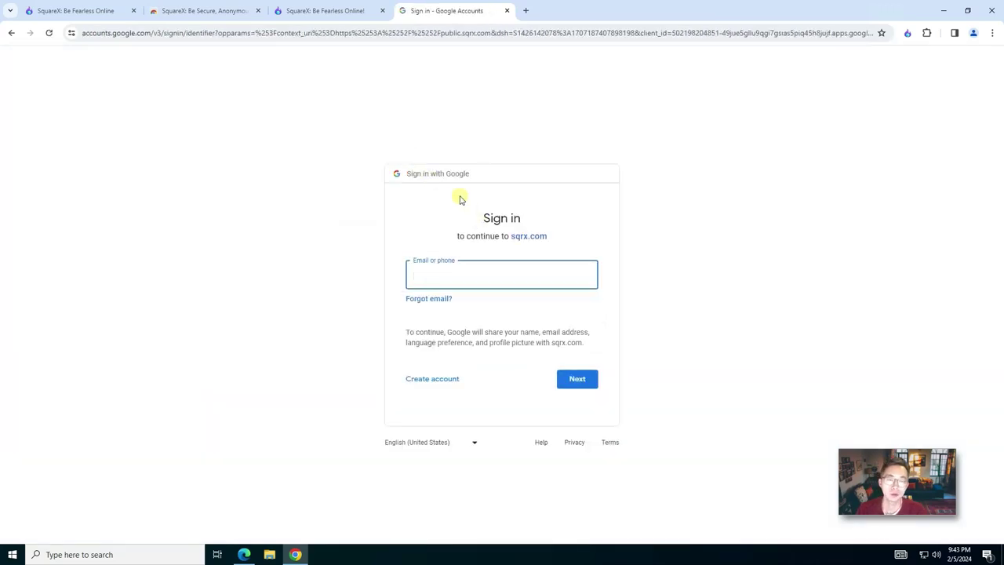
pyautogui.press('Return')
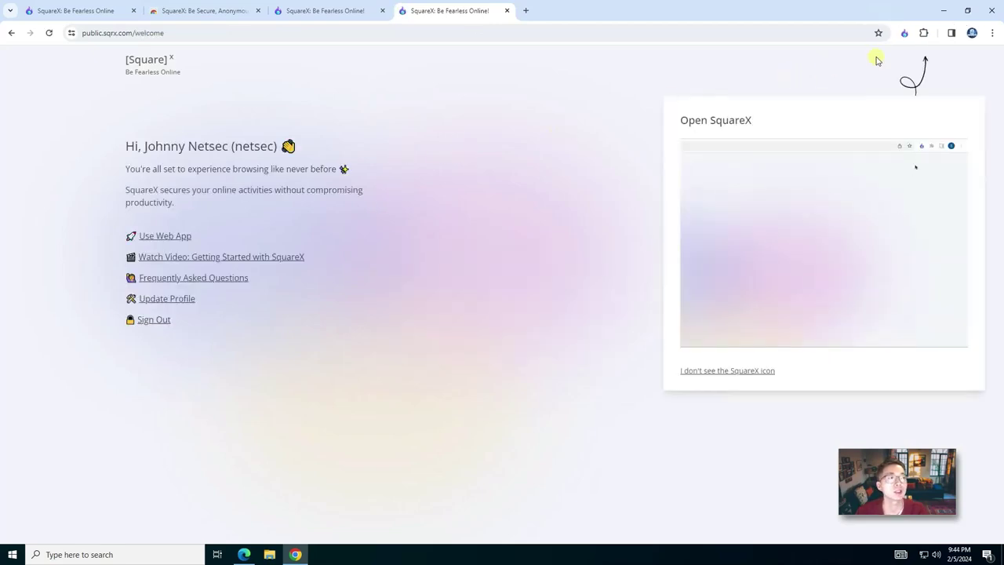
pyautogui.click(192, 12)
pyautogui.click(79, 11)
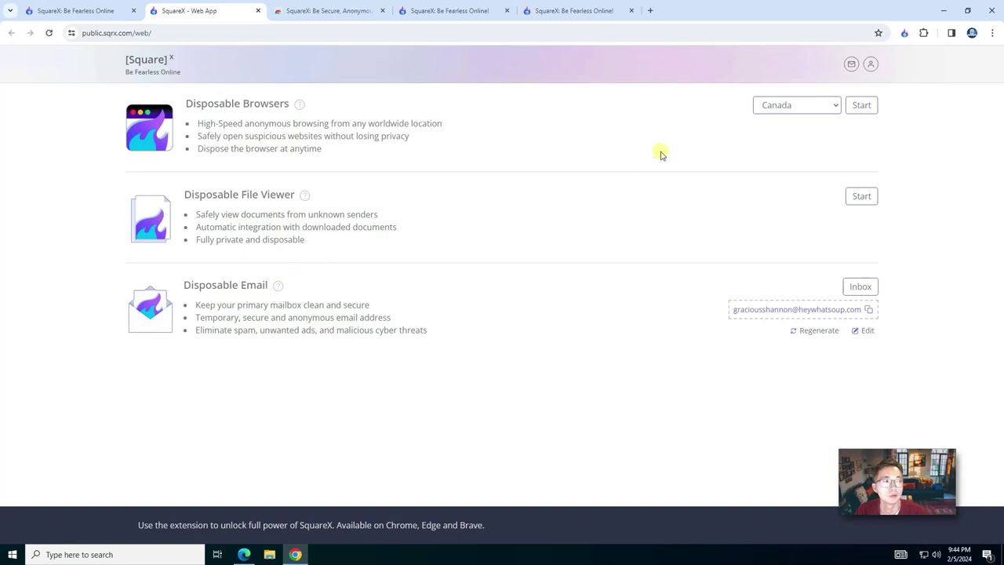
# Step: On the SquareX welcome tab, bring up the pinned SquareX extension panel
pyautogui.click(555, 11)
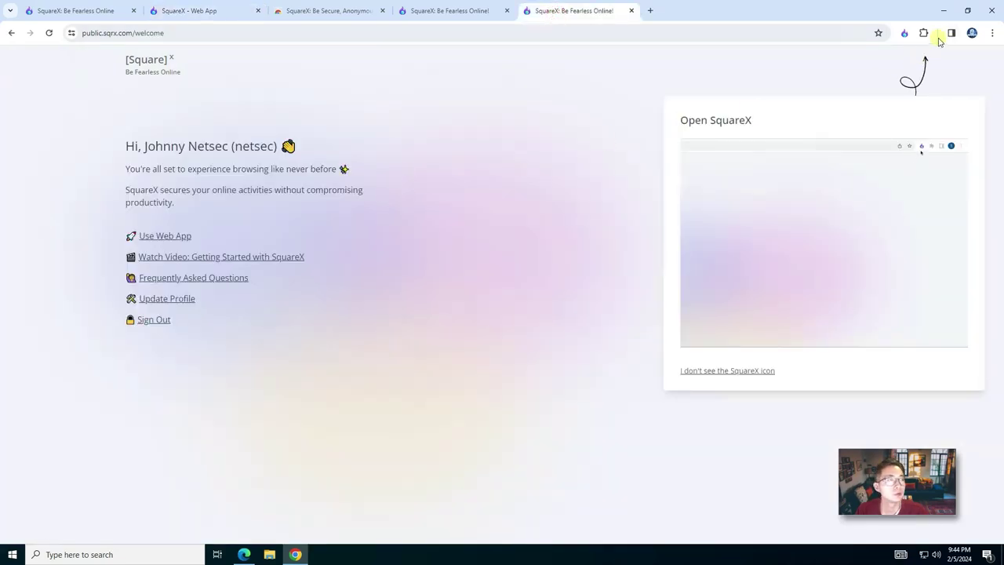
pyautogui.click(905, 33)
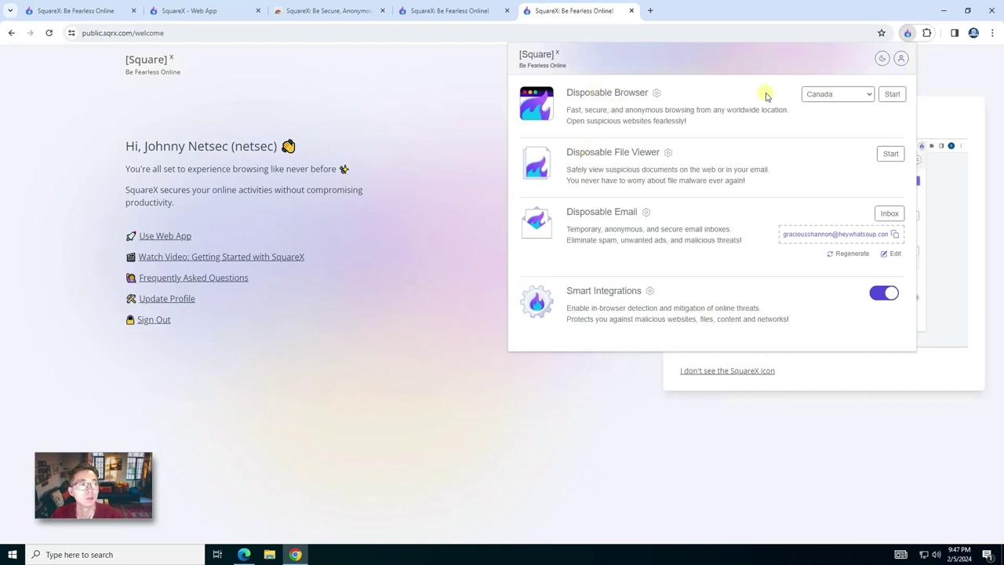
# Step: Set the Disposable Browser country to Germany and start the session
pyautogui.click(858, 95)
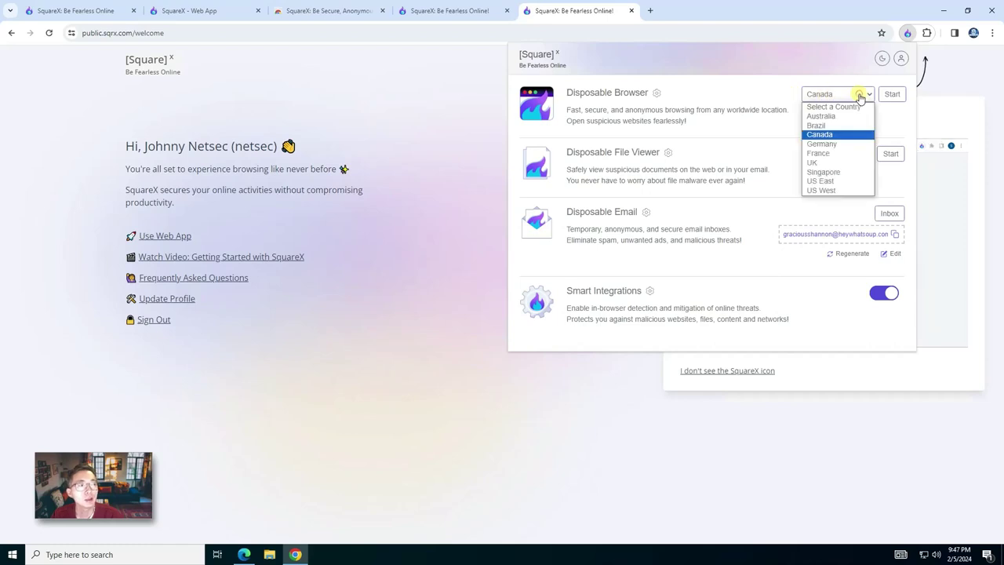
pyautogui.click(836, 144)
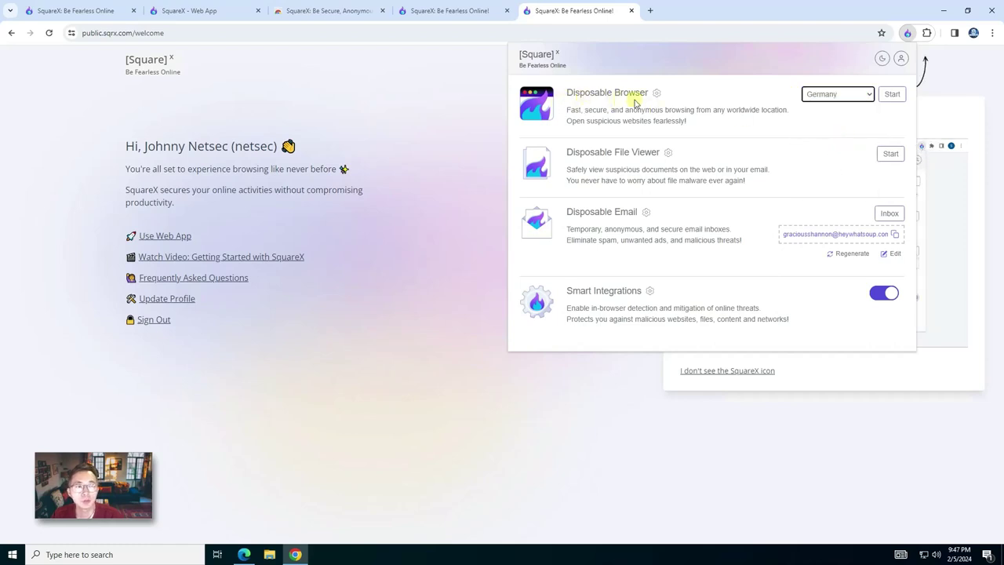
pyautogui.click(891, 97)
pyautogui.click(852, 94)
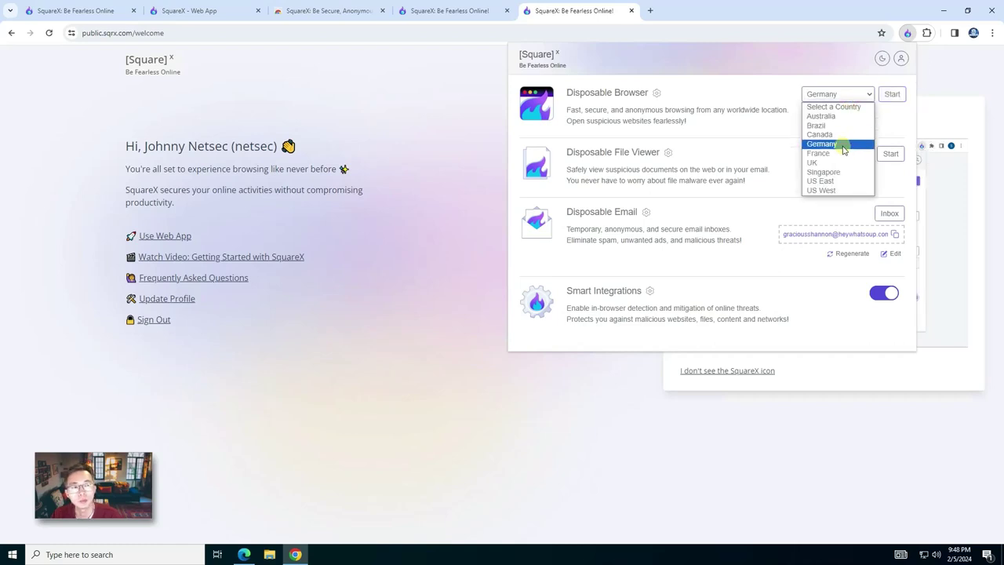
pyautogui.click(892, 94)
pyautogui.click(892, 94)
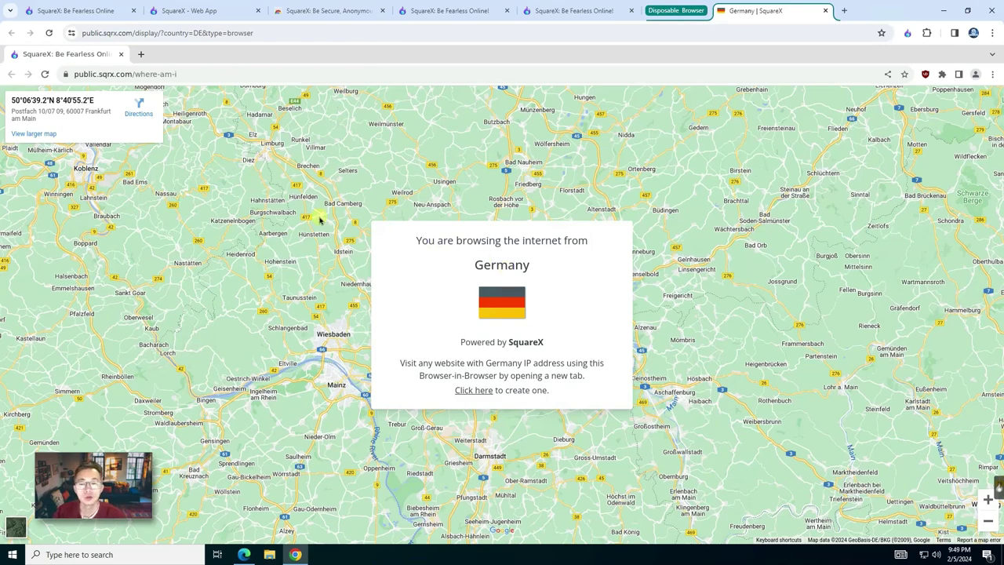
# Step: Load whatismyip.com in the disposable browser and highlight its Frankfurt am Main location
pyautogui.click(220, 75)
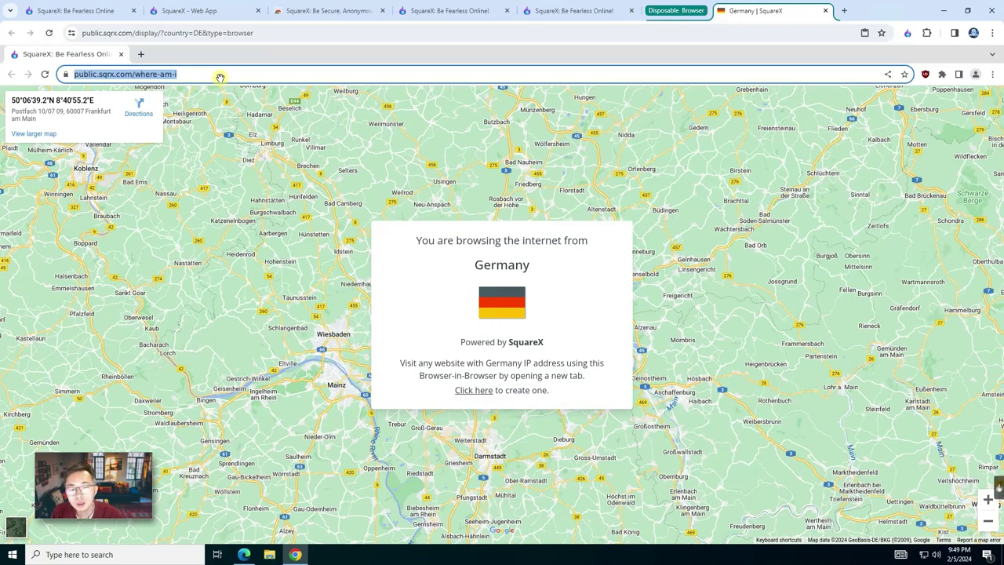
pyautogui.write('whatis')
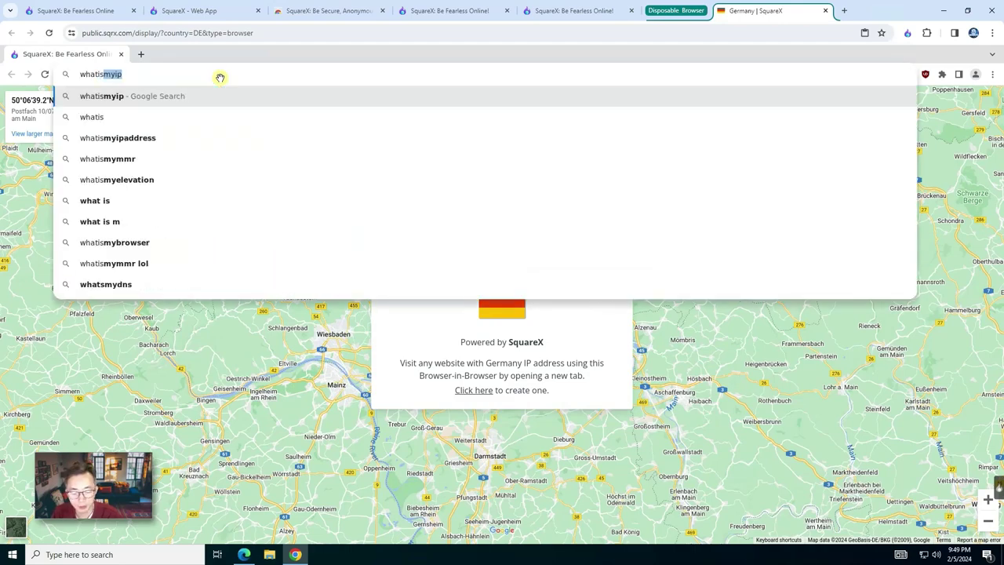
pyautogui.write('myip.com')
pyautogui.press('Return')
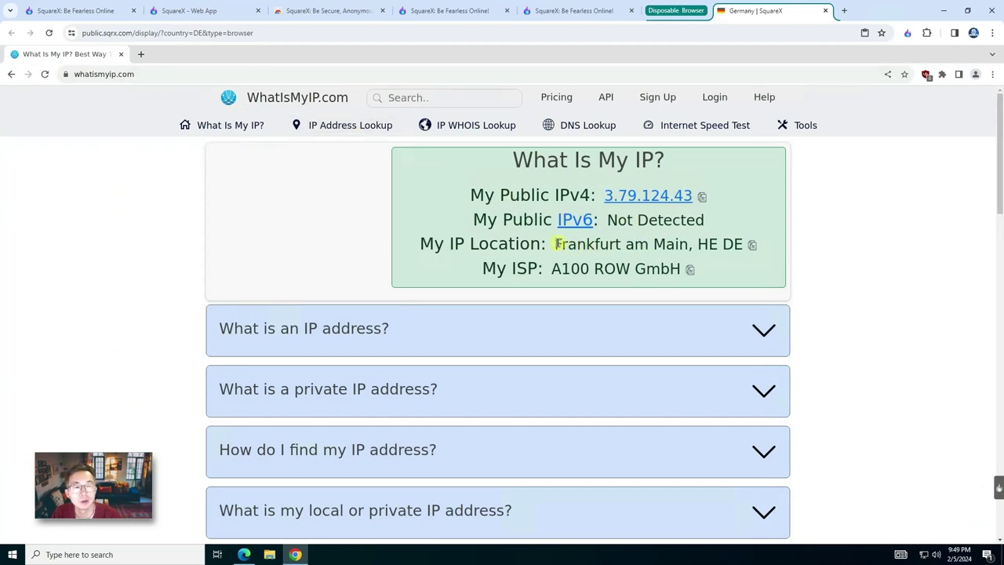
pyautogui.moveTo(557, 244); pyautogui.dragTo(639, 244)
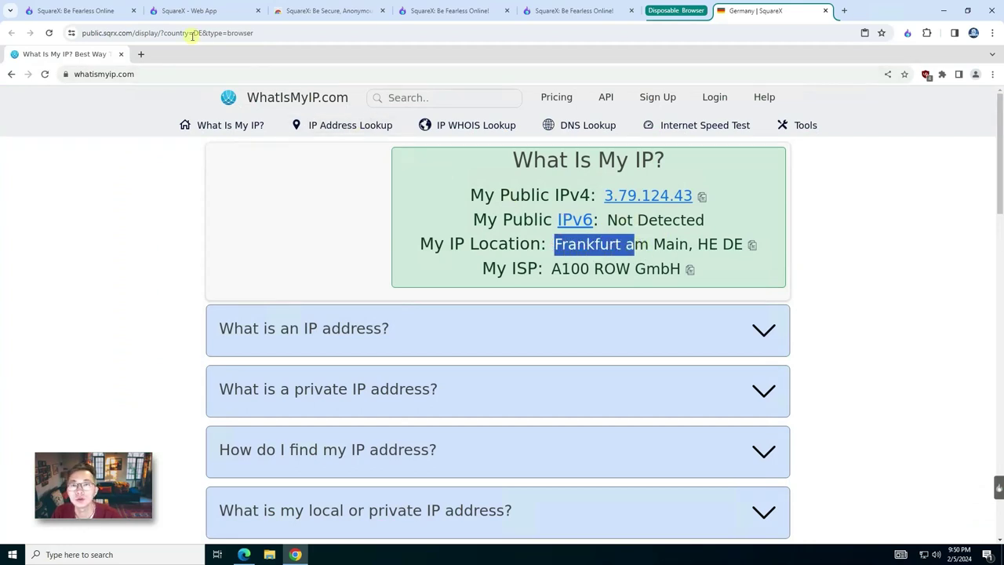
# Step: Load whatismyip.com in a regular Chrome tab, which shows Toronto, ON CA
pyautogui.click(534, 10)
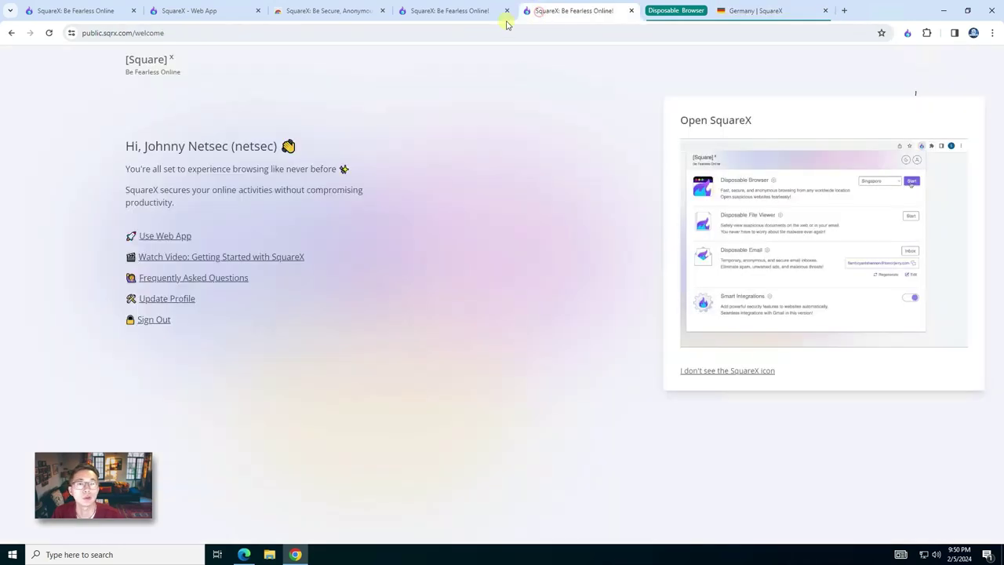
pyautogui.click(259, 29)
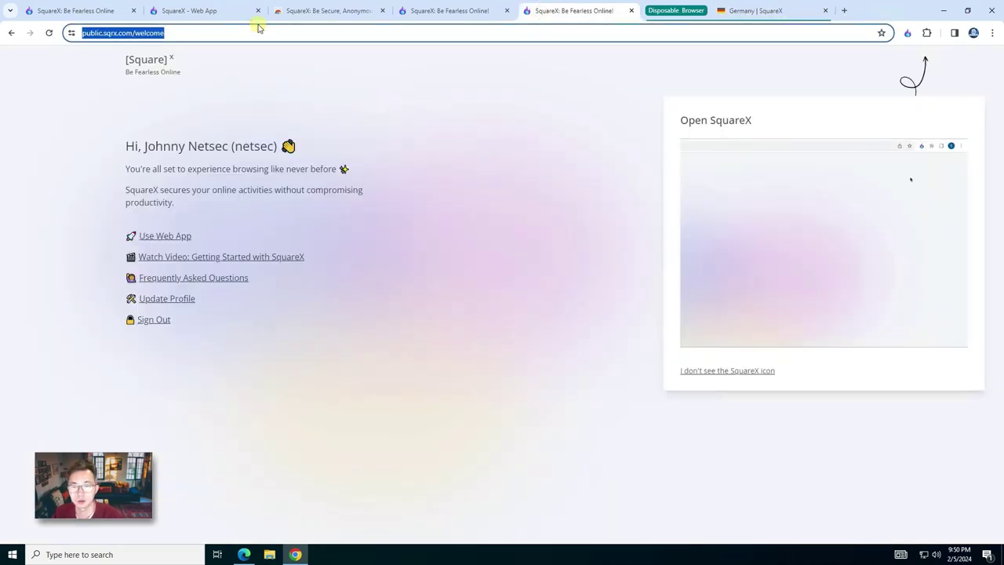
pyautogui.write('whatismyip.com')
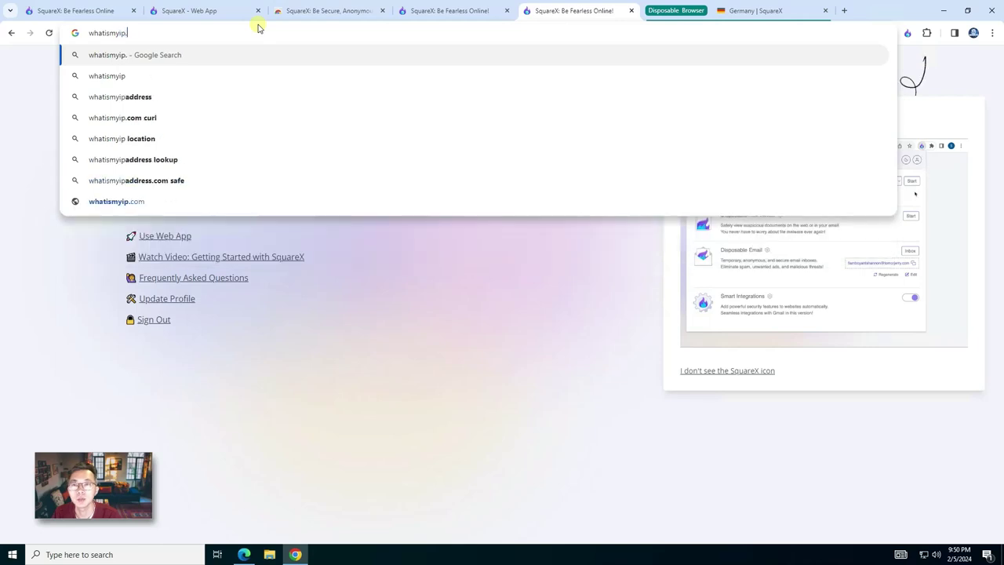
pyautogui.press('Return')
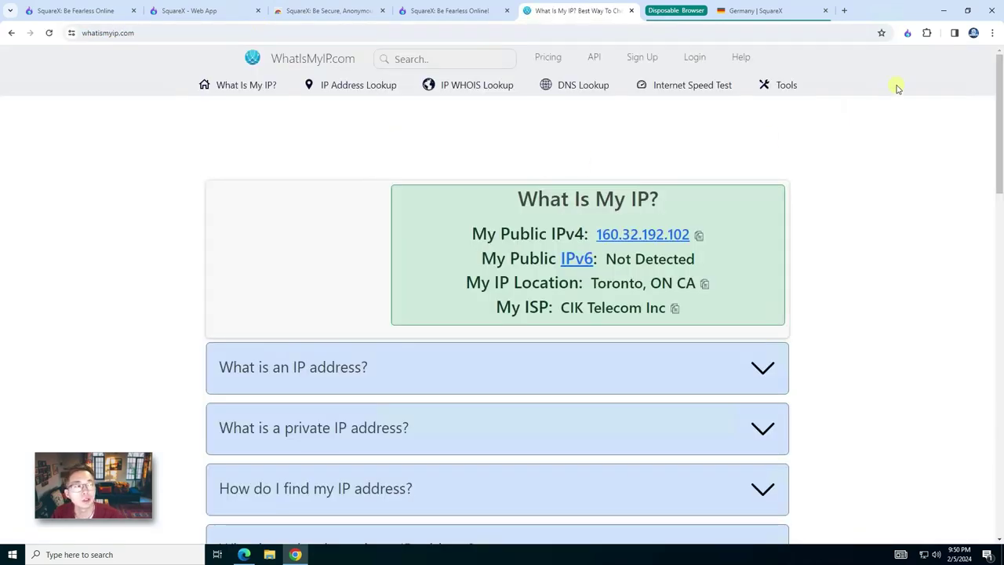
# Step: Open a new Incognito window and load whatismyip.com there
pyautogui.click(993, 34)
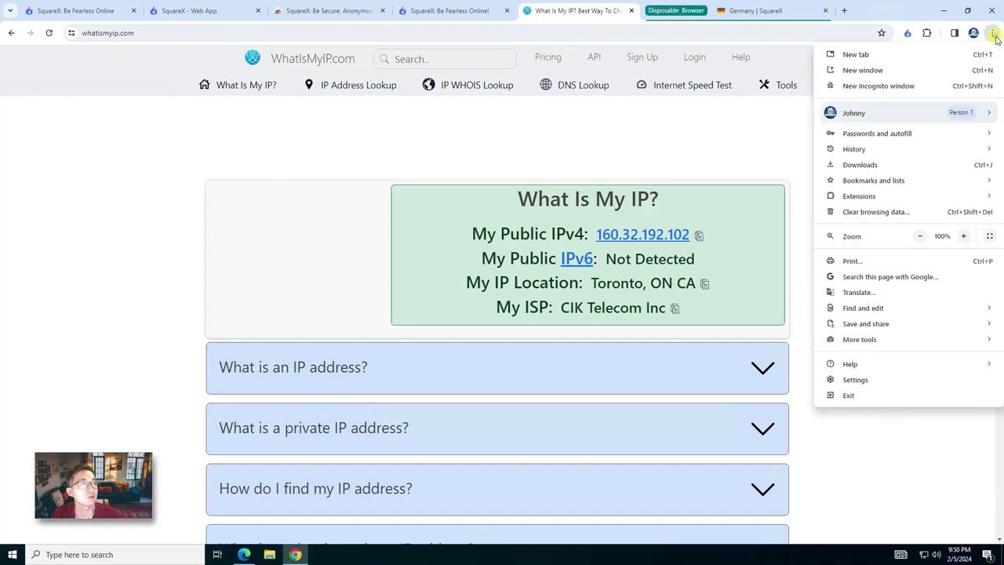
pyautogui.click(921, 85)
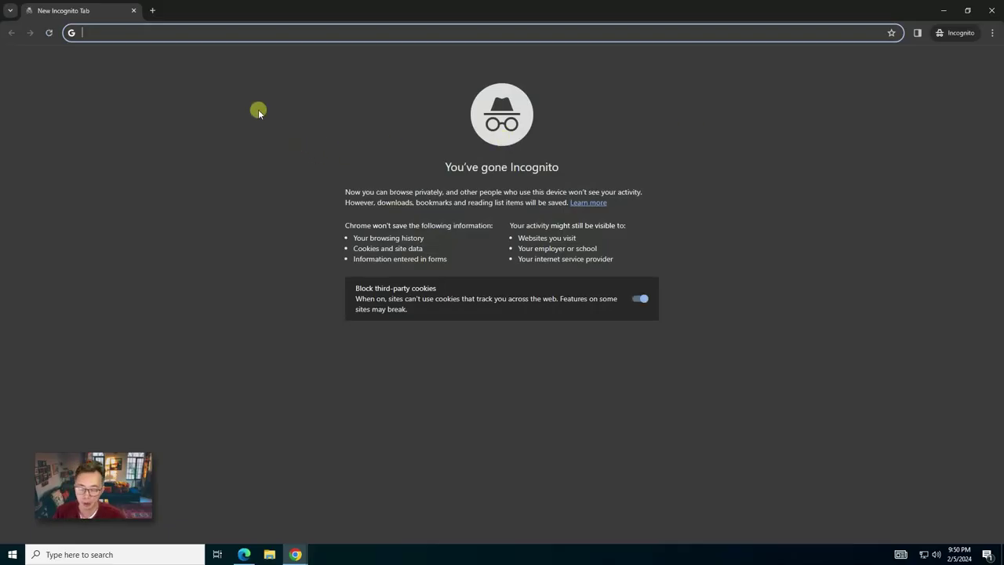
pyautogui.write('what')
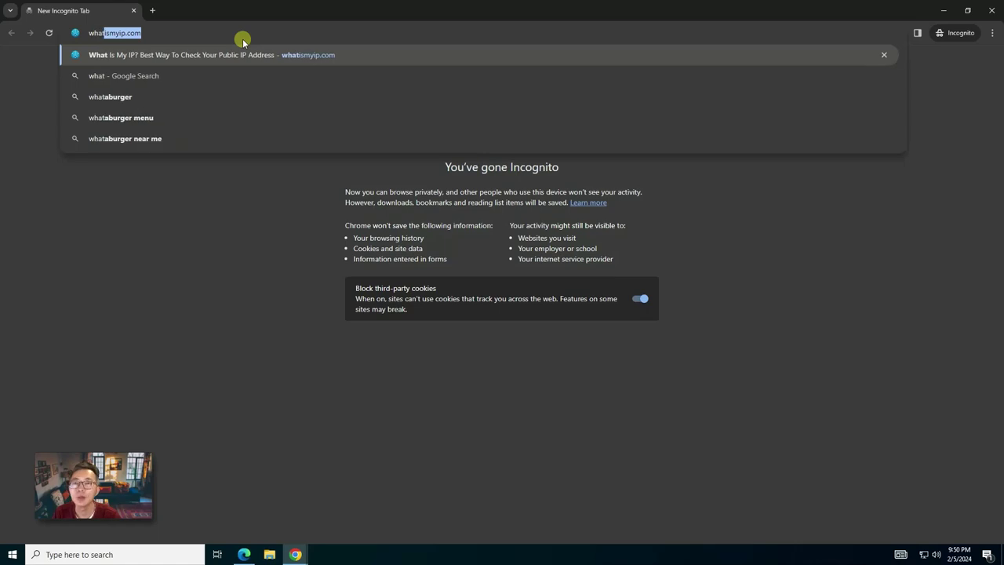
pyautogui.press('Return')
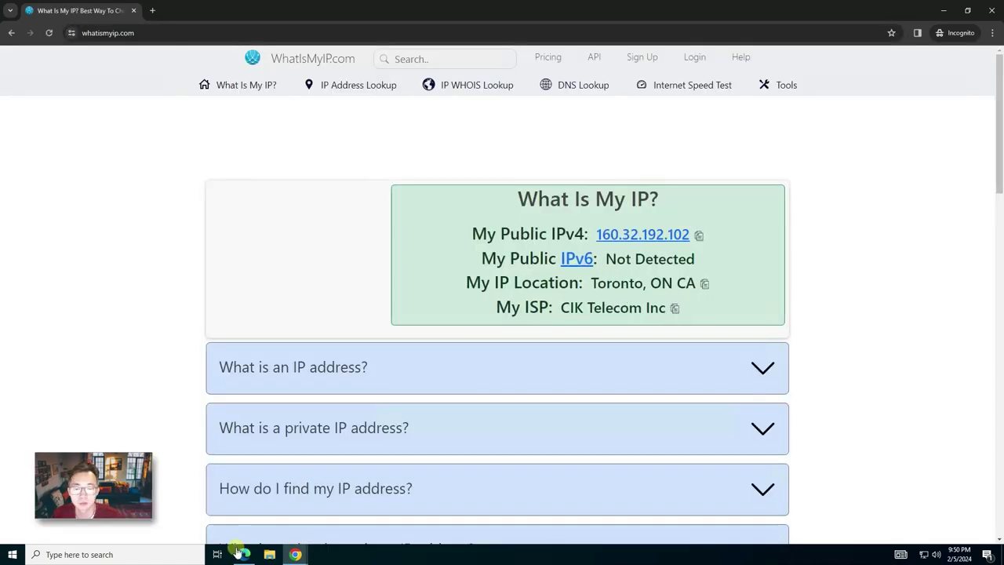
# Step: Load whatismyip.com in a new Edge InPrivate window, which also locates the IP in Toronto
pyautogui.click(244, 554)
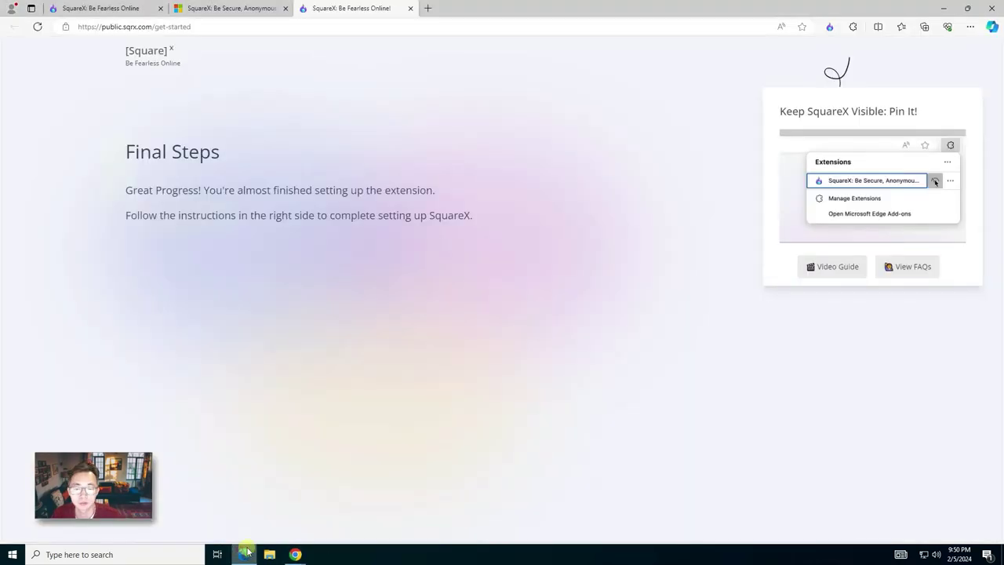
pyautogui.click(991, 28)
pyautogui.click(971, 26)
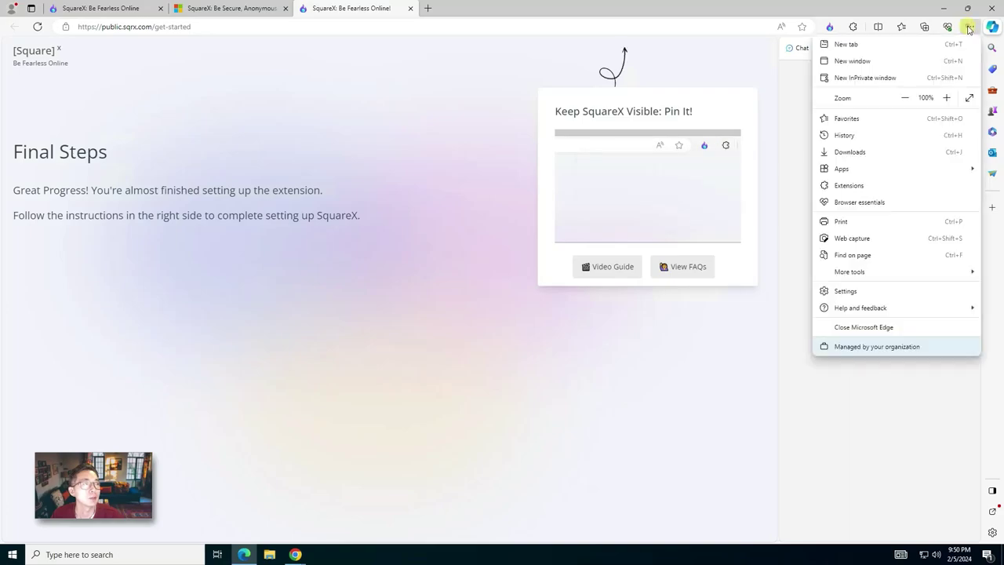
pyautogui.click(879, 76)
pyautogui.write('whatismyip.com')
pyautogui.press('Return')
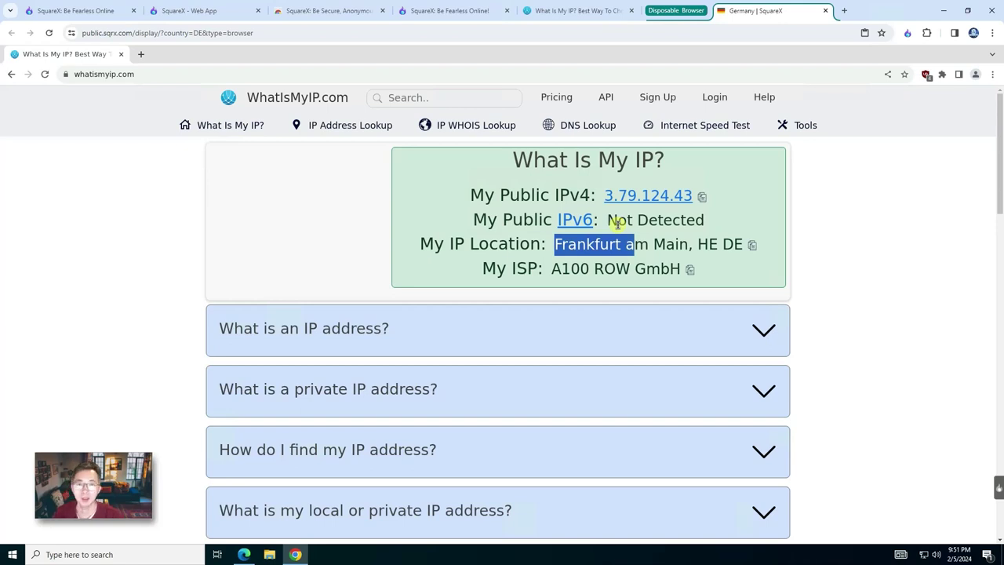
# Step: Start a second disposable browser in Singapore, then return to the Germany session tab
pyautogui.click(565, 11)
pyautogui.click(463, 11)
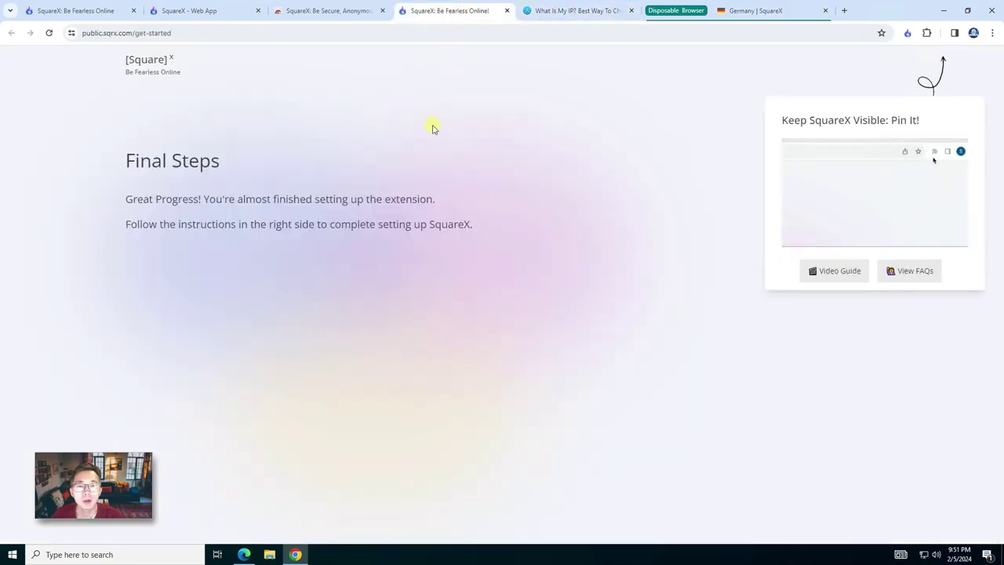
pyautogui.click(908, 33)
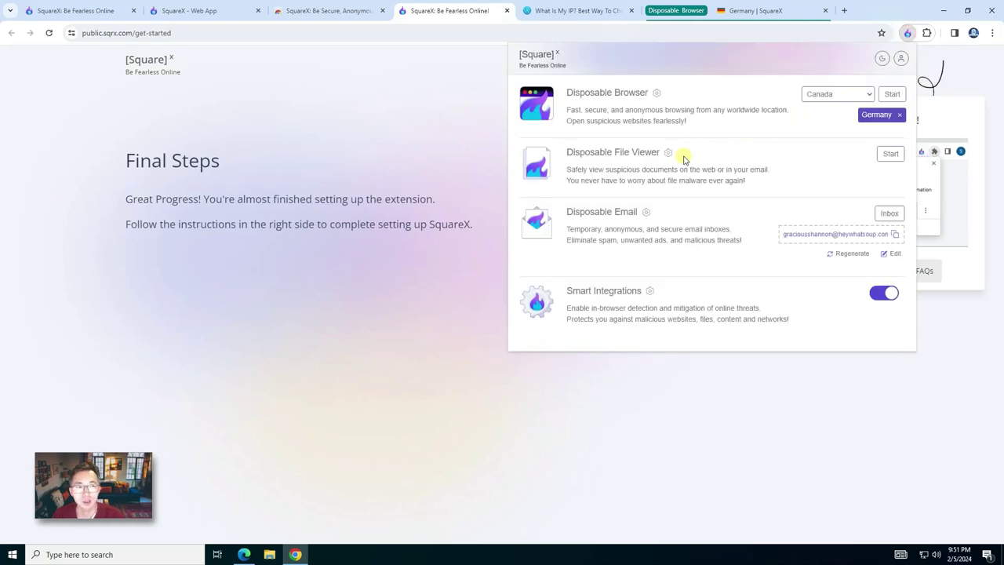
pyautogui.click(848, 95)
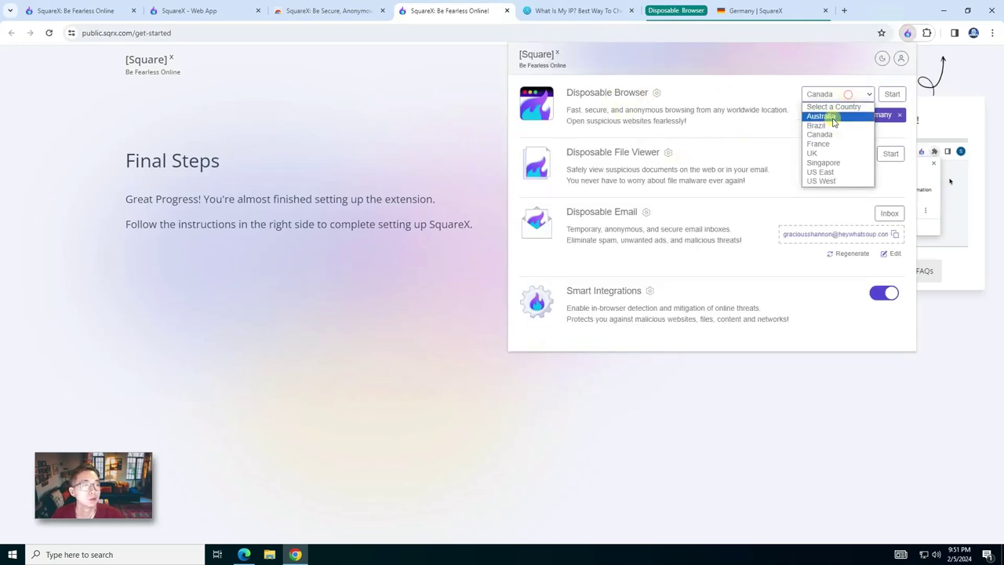
pyautogui.click(821, 172)
pyautogui.click(848, 95)
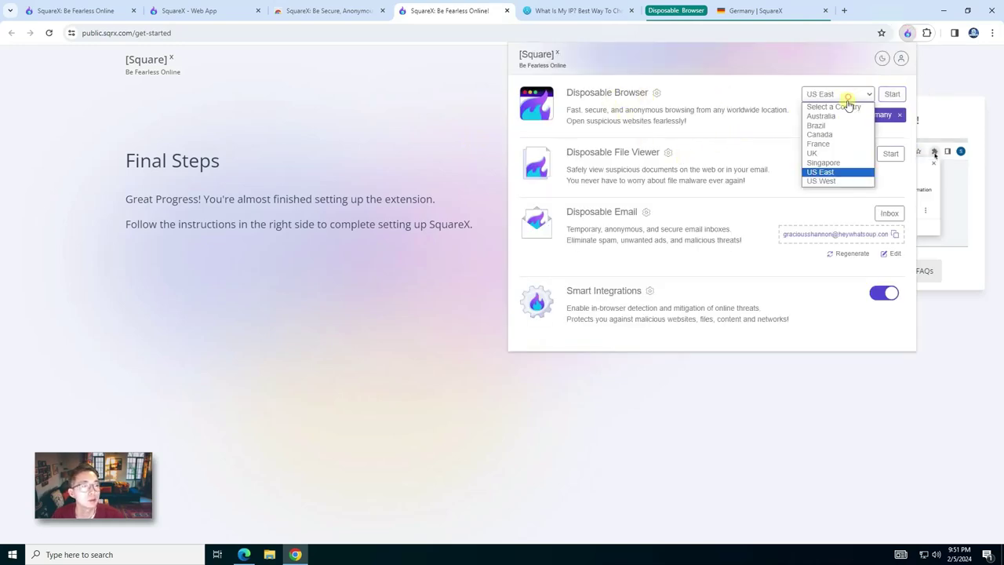
pyautogui.click(823, 162)
pyautogui.click(892, 94)
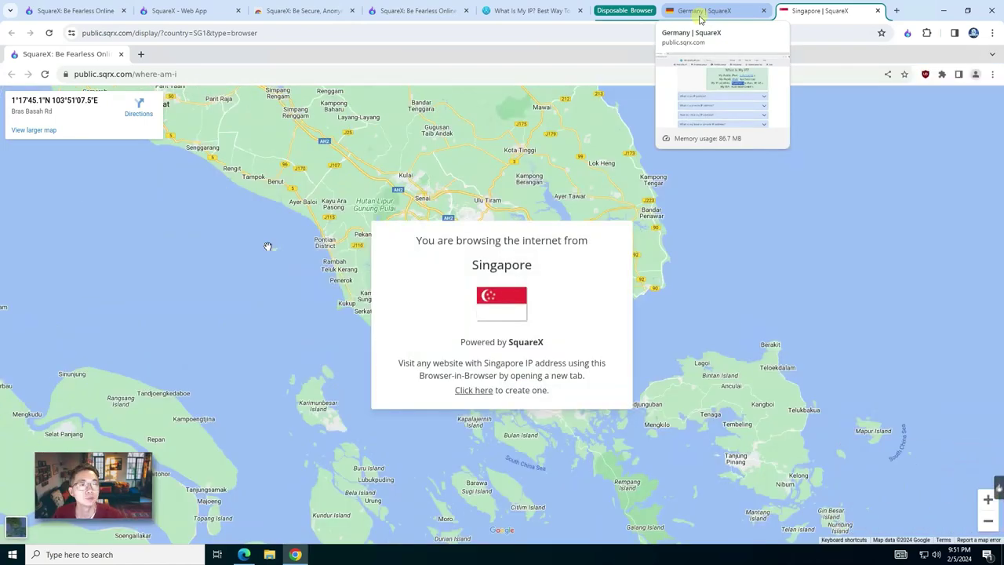
pyautogui.click(695, 14)
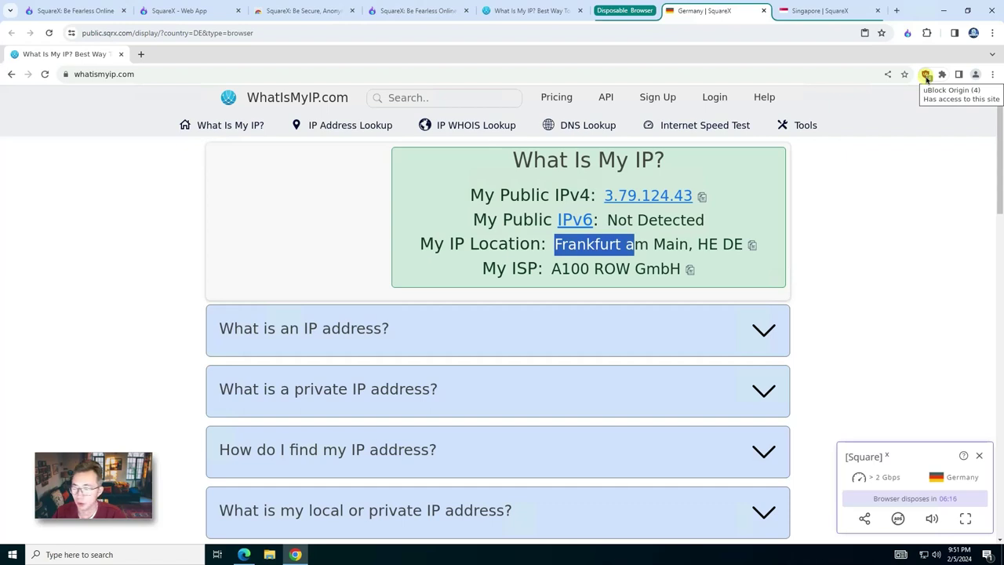
# Step: Open youtube.com in the German disposable browser, accept all cookies, and play a SPIEGEL talk-show video
pyautogui.click(185, 73)
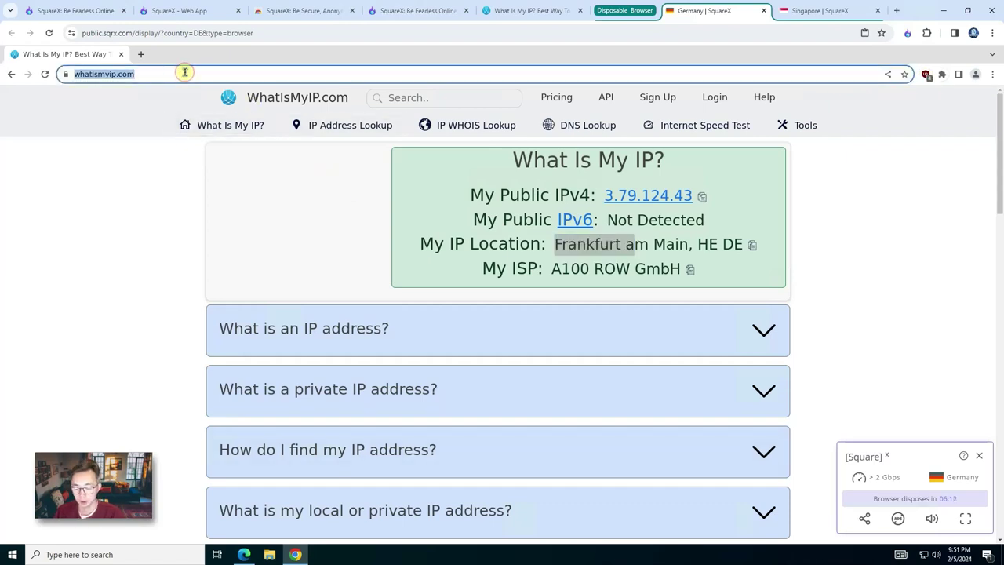
pyautogui.write('youtube.com')
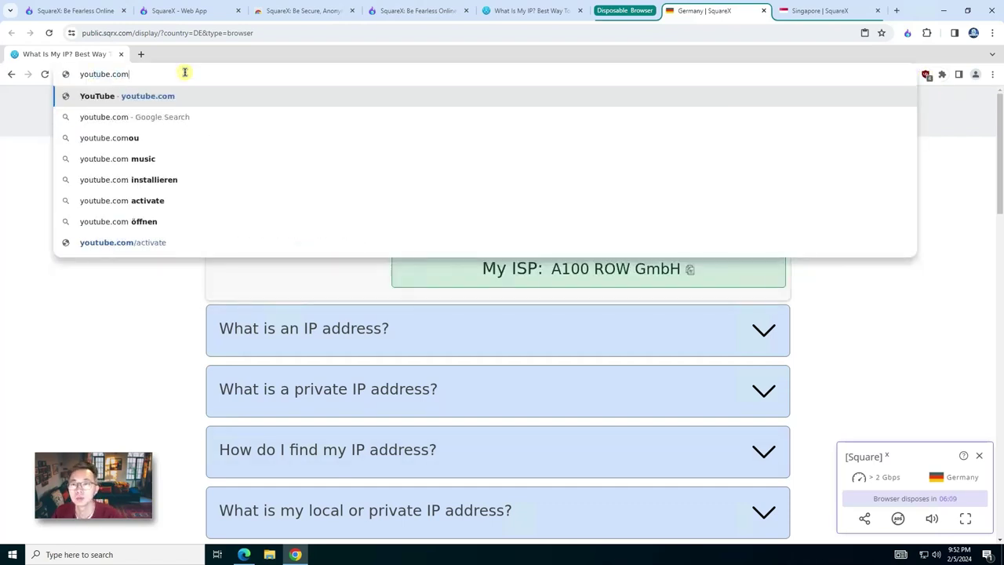
pyautogui.press('Return')
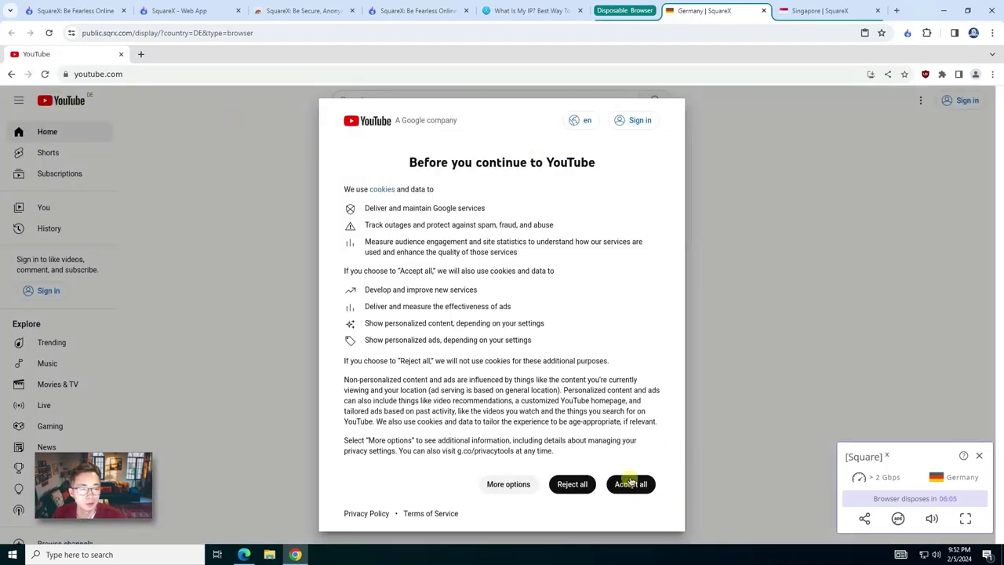
pyautogui.click(630, 484)
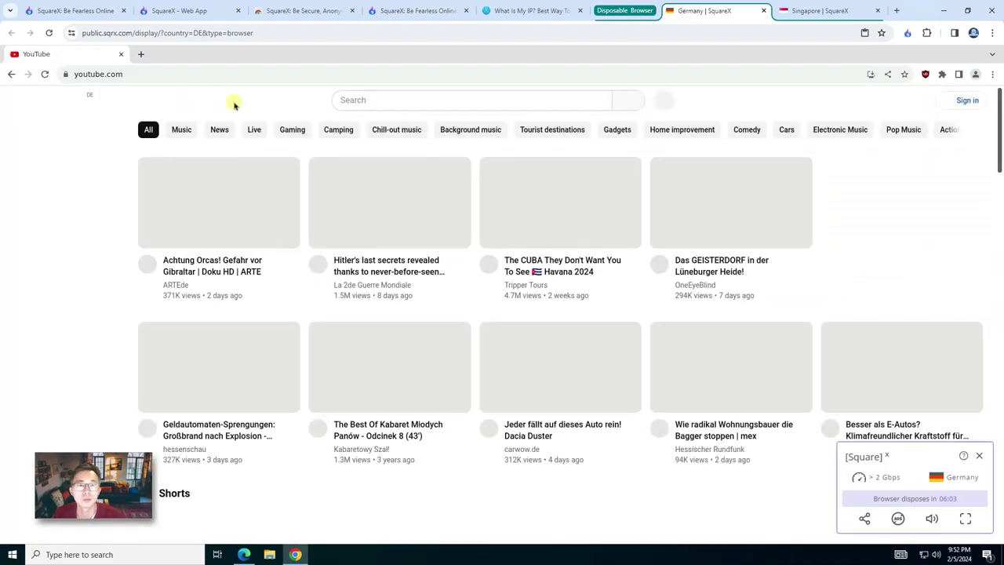
pyautogui.click(269, 213)
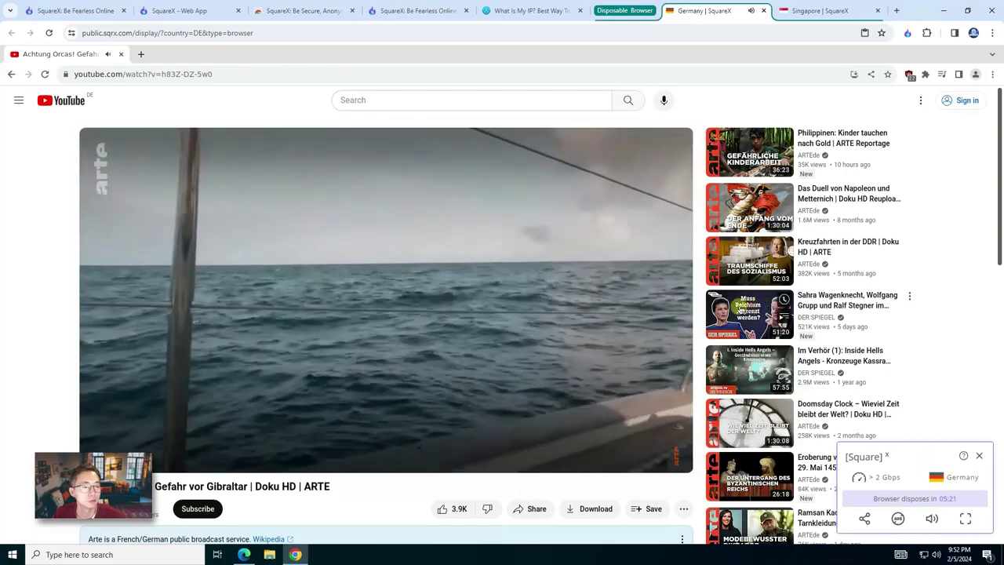
pyautogui.click(745, 312)
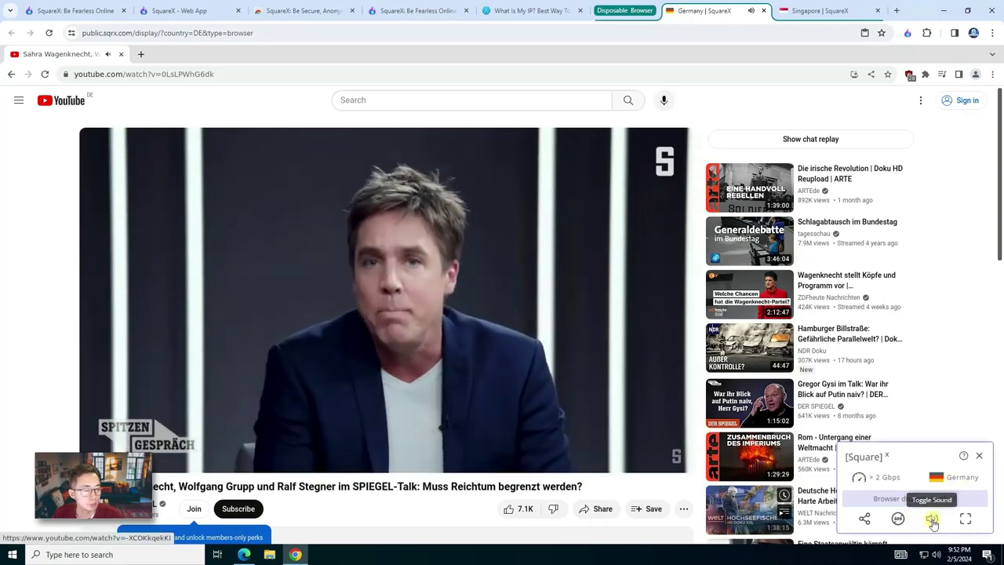
# Step: Mute the Germany session, allow ads in it, copy its share link, and bring up the Singapore browser
pyautogui.click(933, 523)
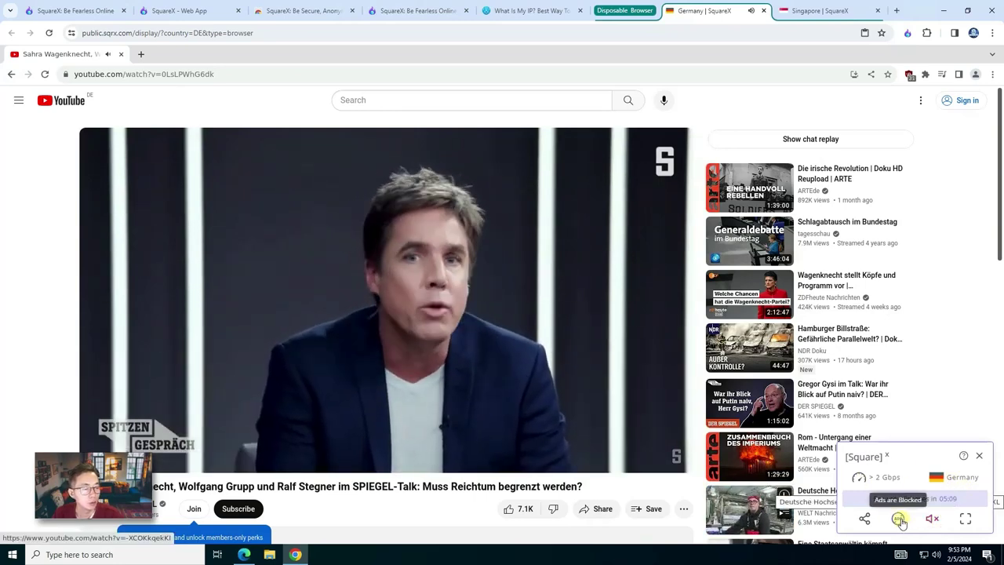
pyautogui.click(900, 520)
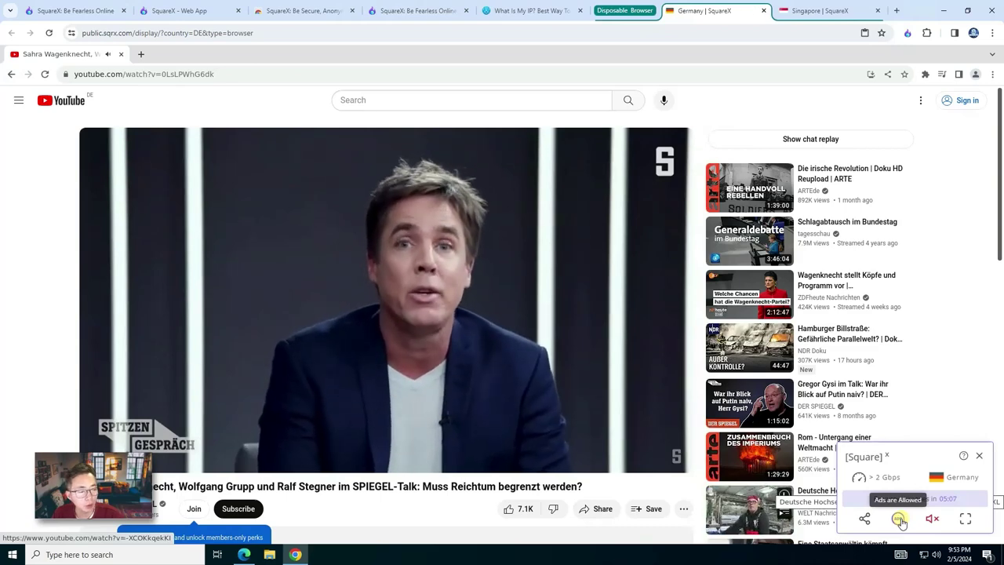
pyautogui.click(863, 520)
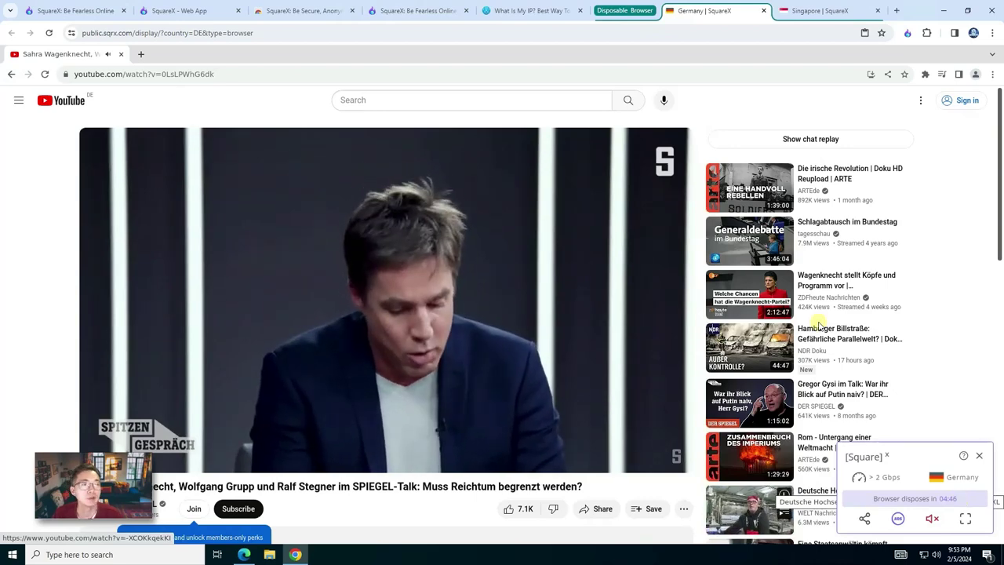
pyautogui.click(813, 11)
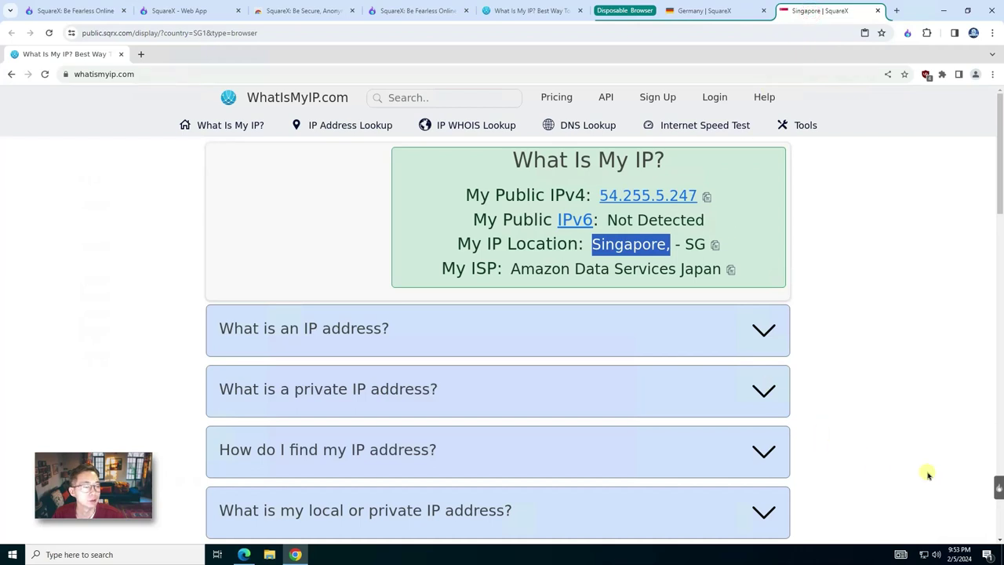
# Step: Add 10 minutes to the Germany session timer, so disposal is about 12 minutes away
pyautogui.click(999, 487)
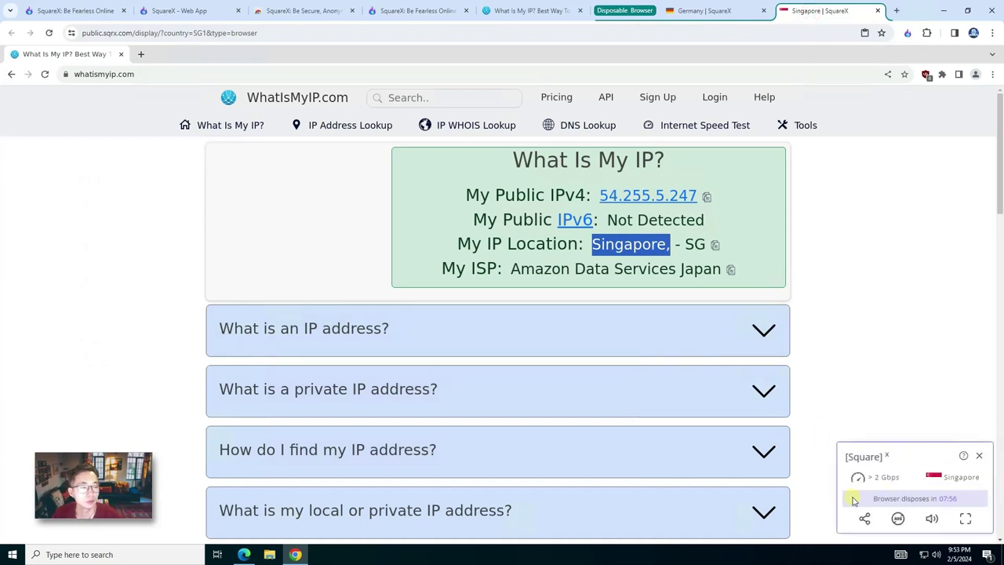
pyautogui.click(710, 11)
pyautogui.moveTo(730, 343)
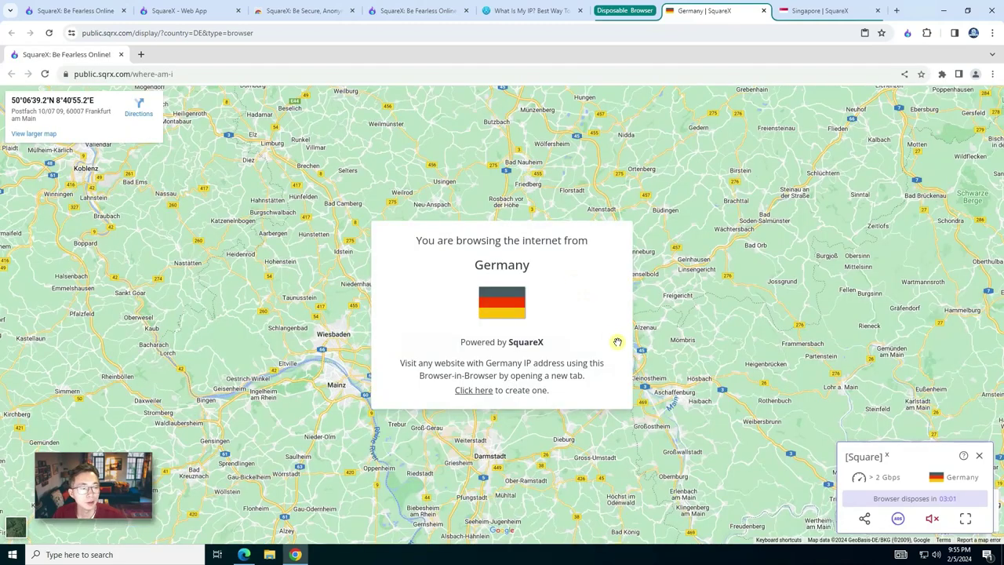
pyautogui.moveTo(867, 503)
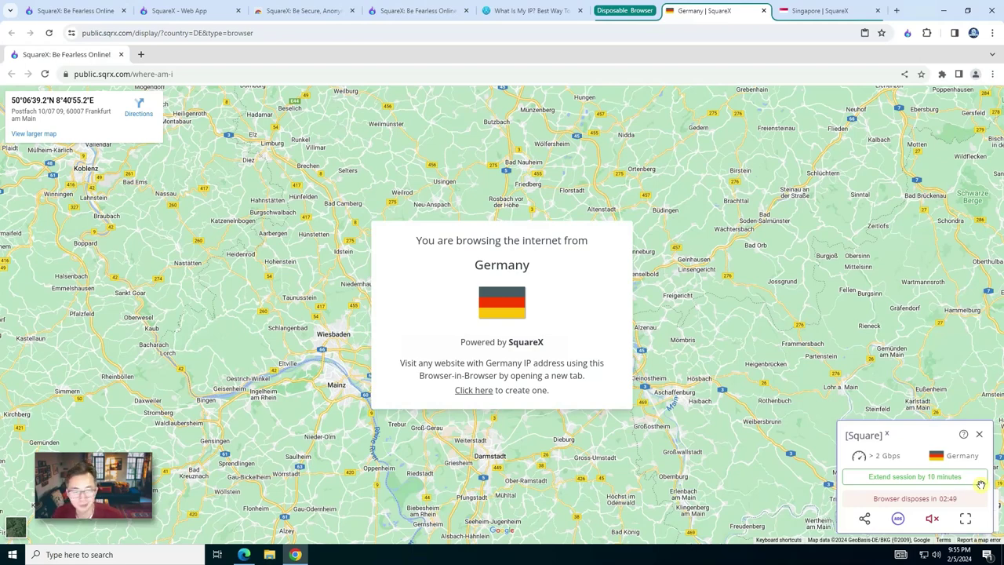
pyautogui.click(898, 477)
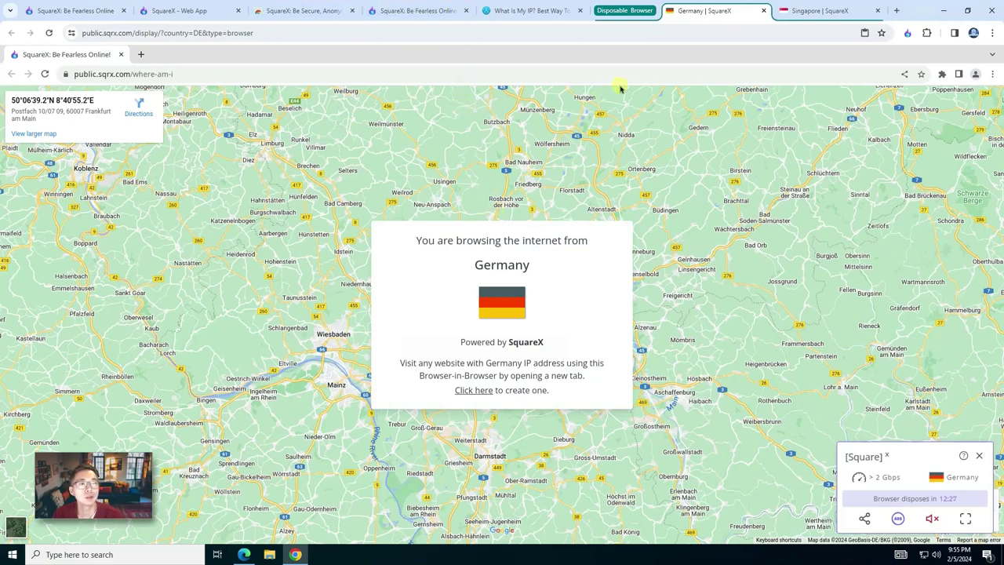
# Step: Close the Germany browser tab and confirm Leave in the 'Leave site?' dialog
pyautogui.click(763, 10)
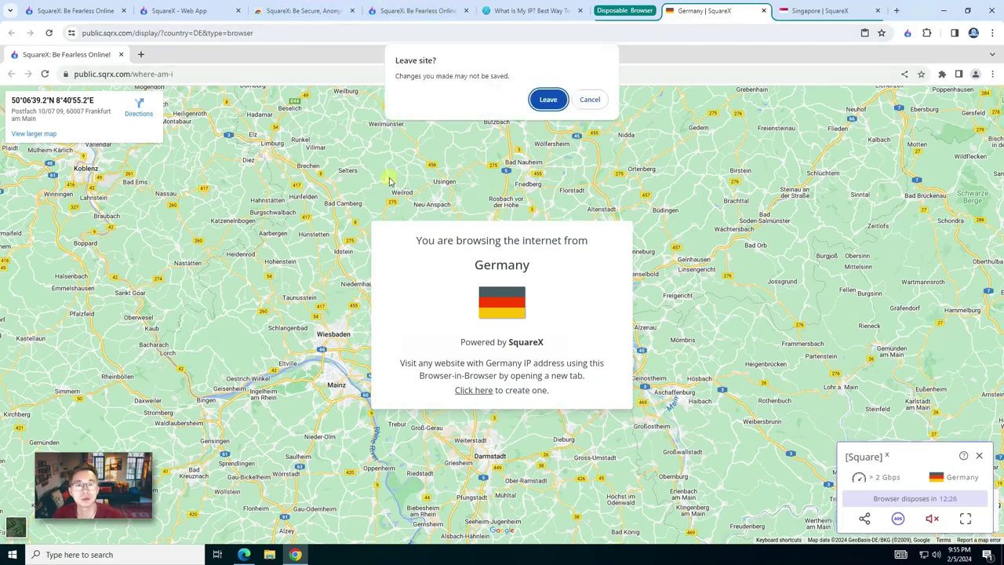
pyautogui.click(551, 100)
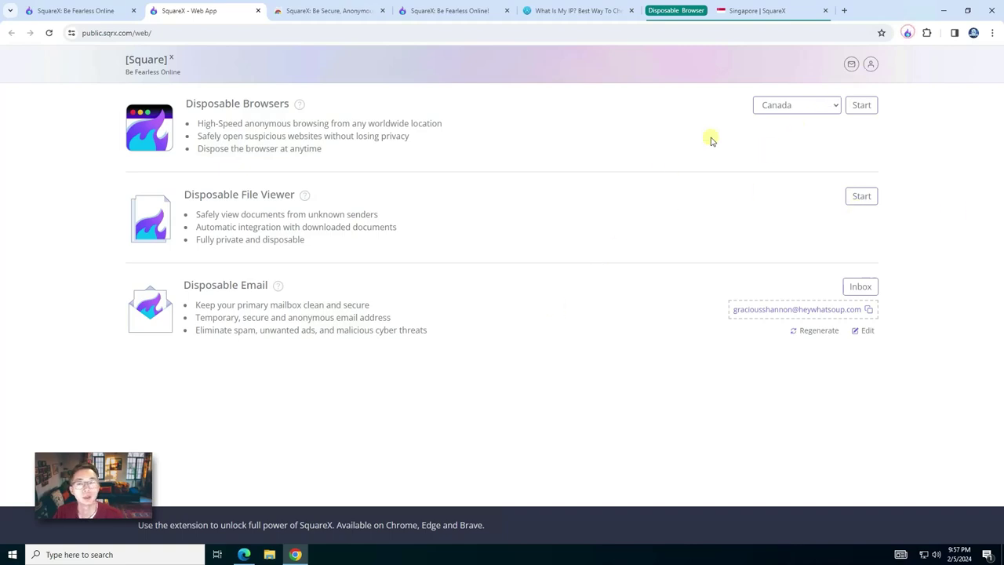
# Step: Start a Disposable File Viewer from the extension popup, then move through the open tabs back to the web app
pyautogui.click(906, 34)
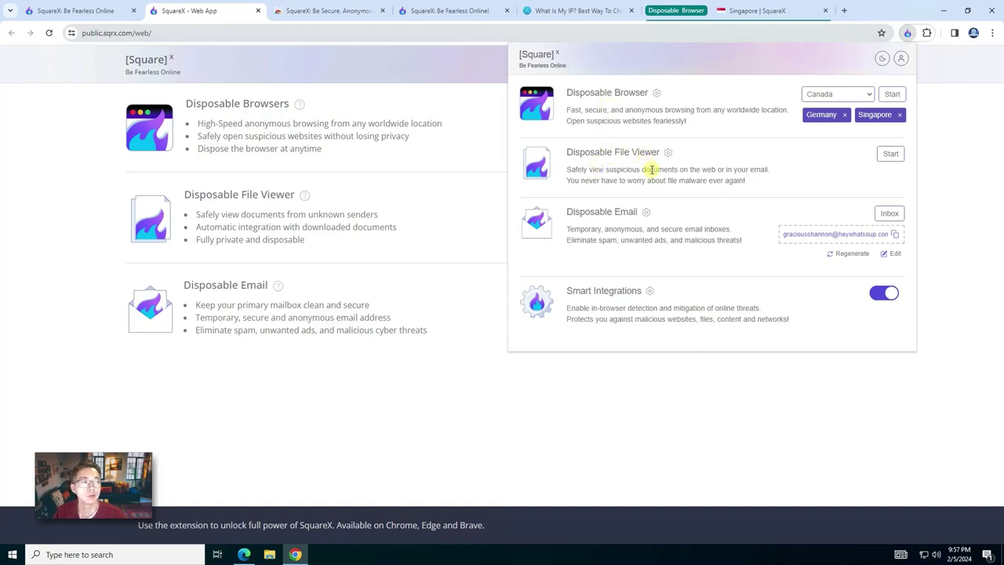
pyautogui.click(891, 154)
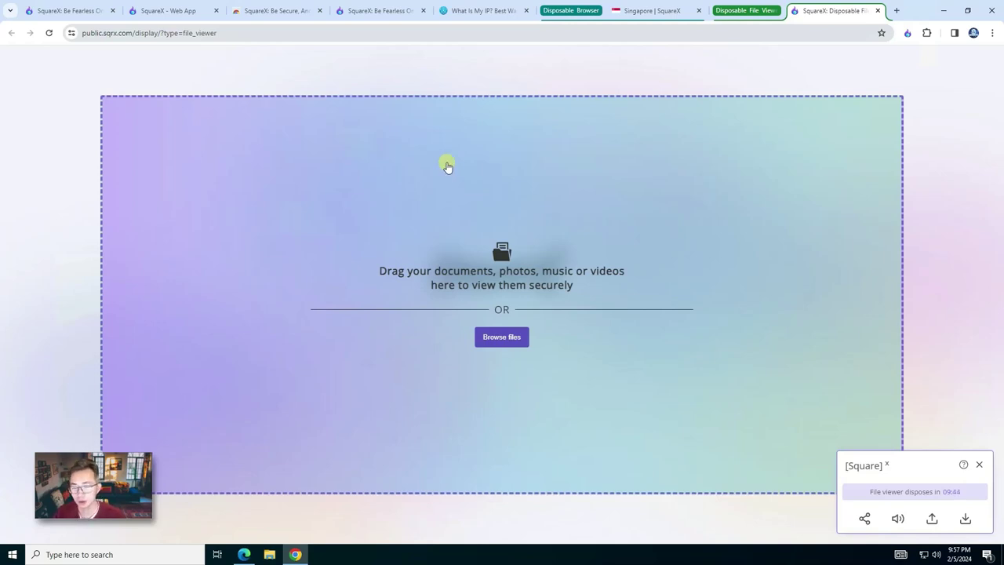
pyautogui.click(652, 10)
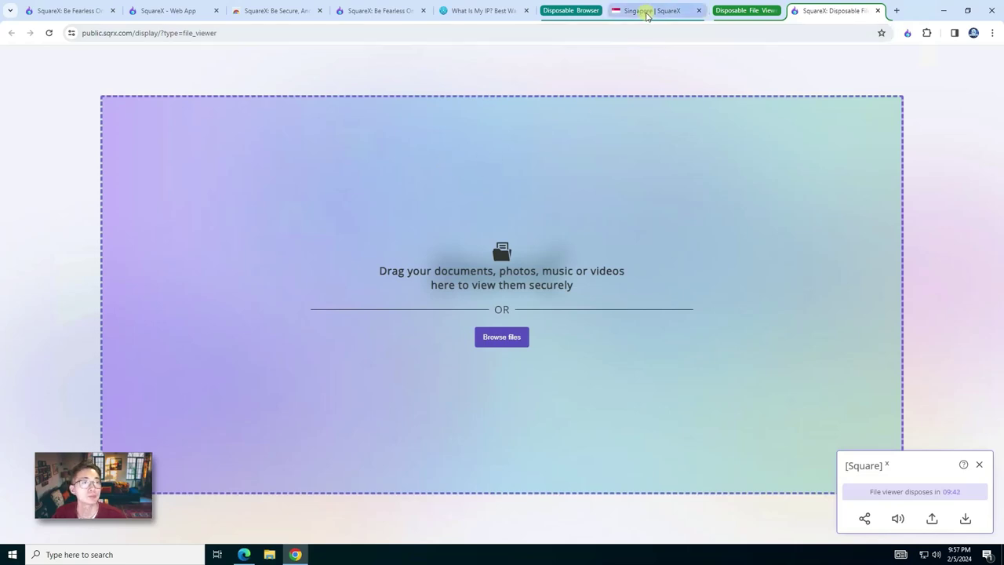
pyautogui.click(464, 11)
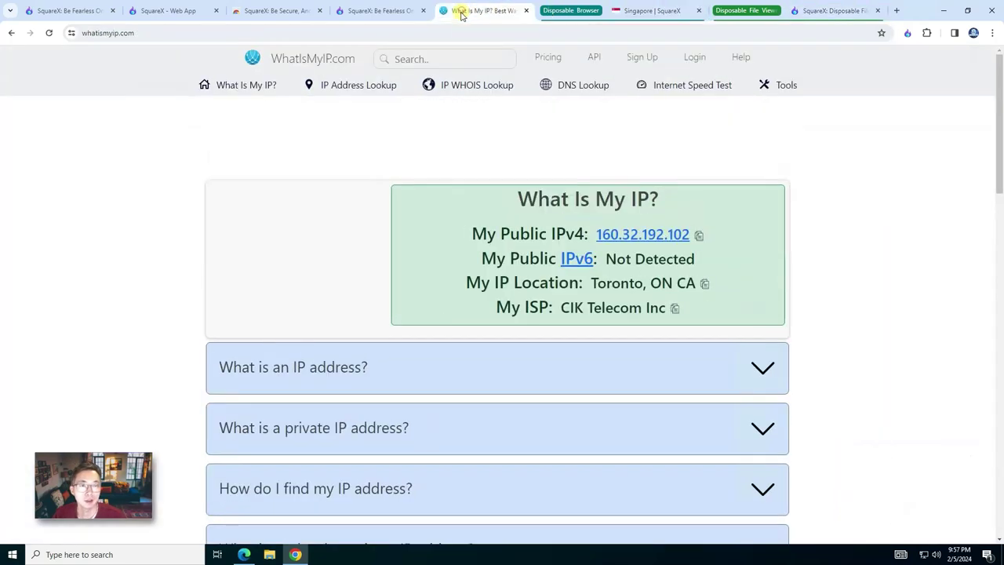
pyautogui.click(406, 7)
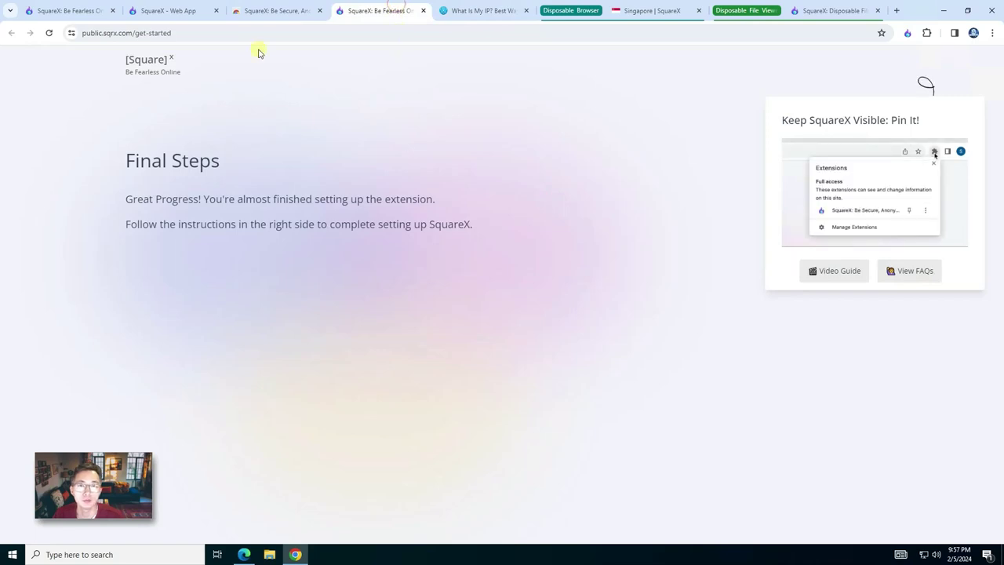
pyautogui.click(259, 11)
pyautogui.click(195, 9)
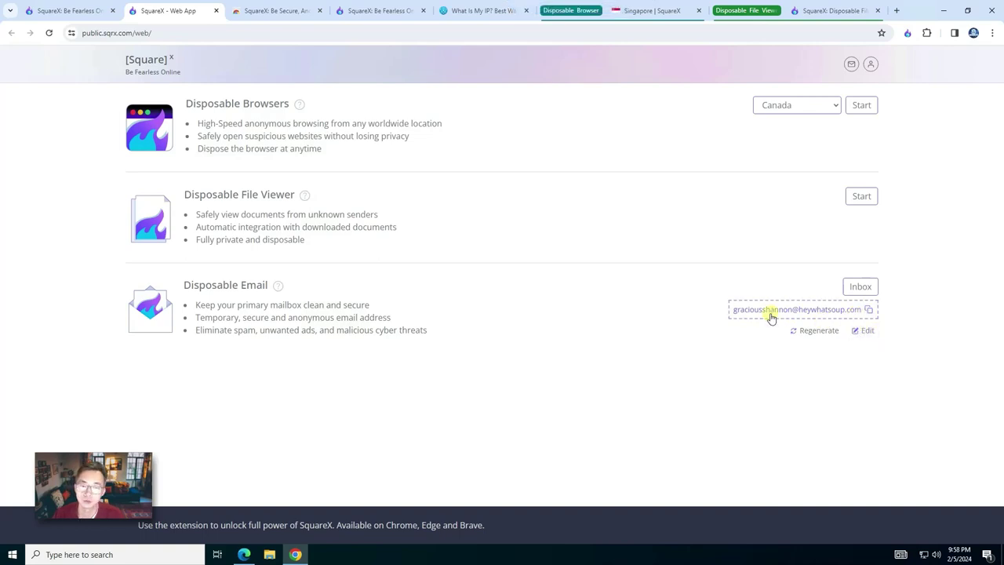
# Step: Change the disposable email to a new username on deliveryotter.com, save it, and copy the address
pyautogui.click(867, 331)
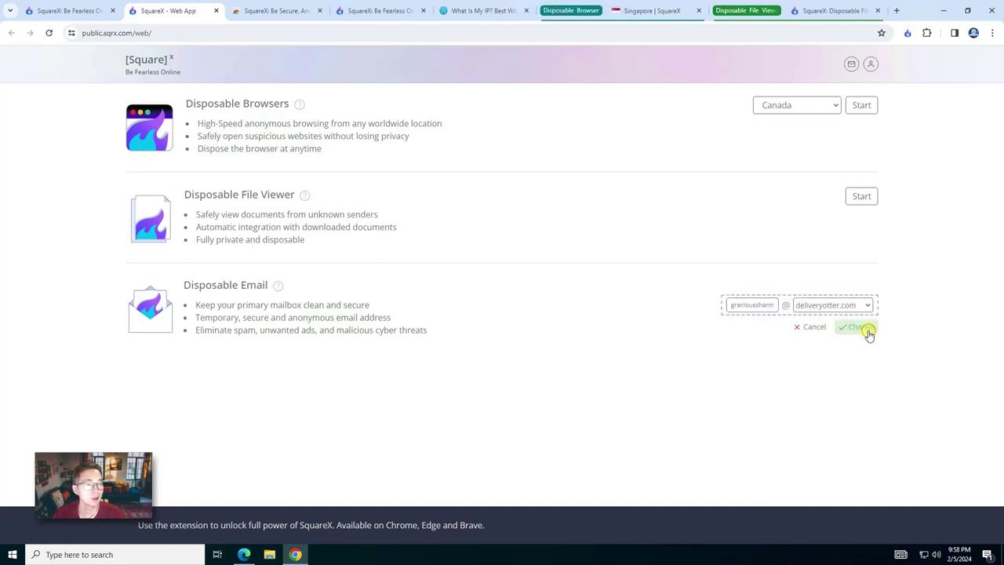
pyautogui.click(761, 307)
pyautogui.click(831, 308)
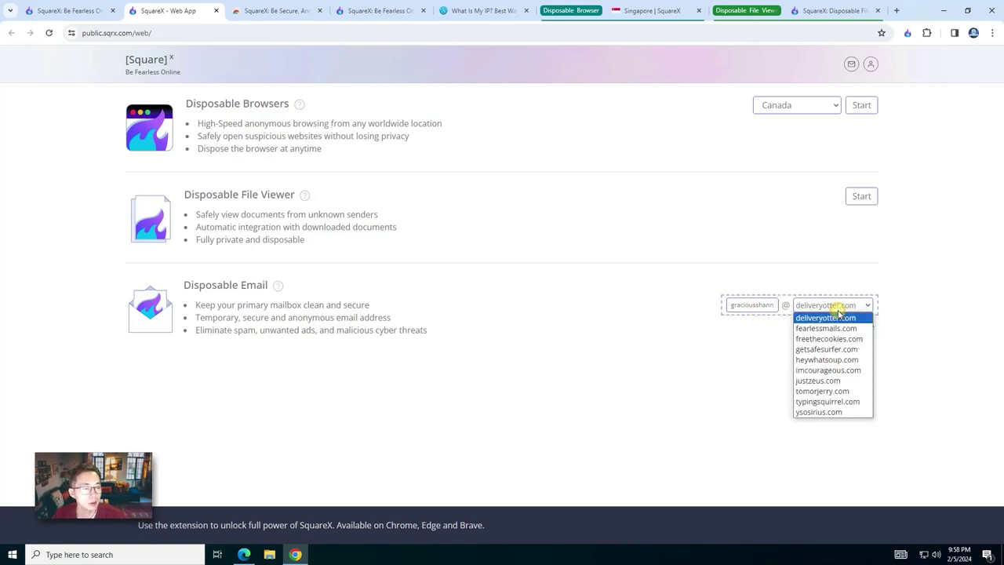
pyautogui.click(750, 302)
pyautogui.doubleClick(752, 304)
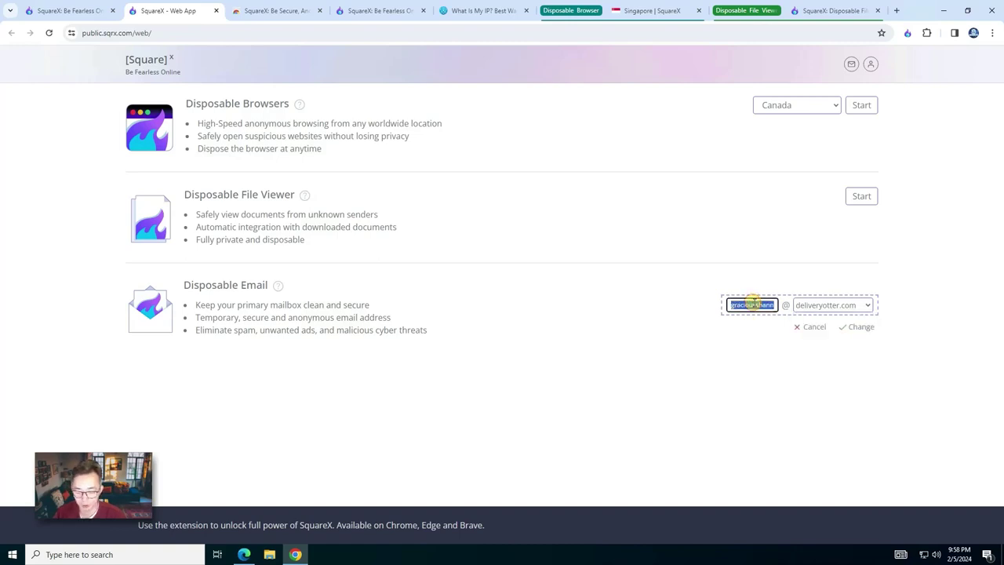
pyautogui.click(867, 329)
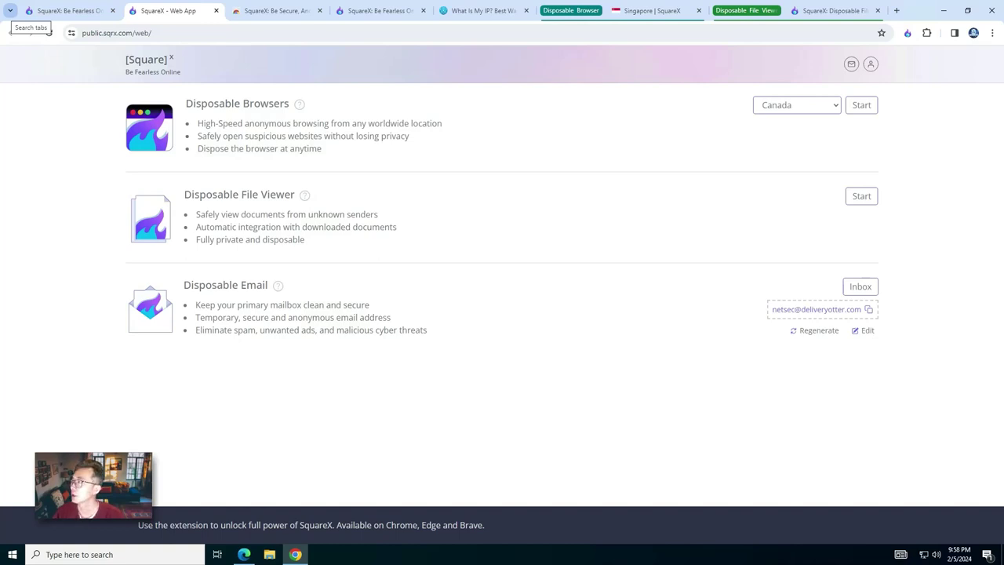
pyautogui.click(869, 310)
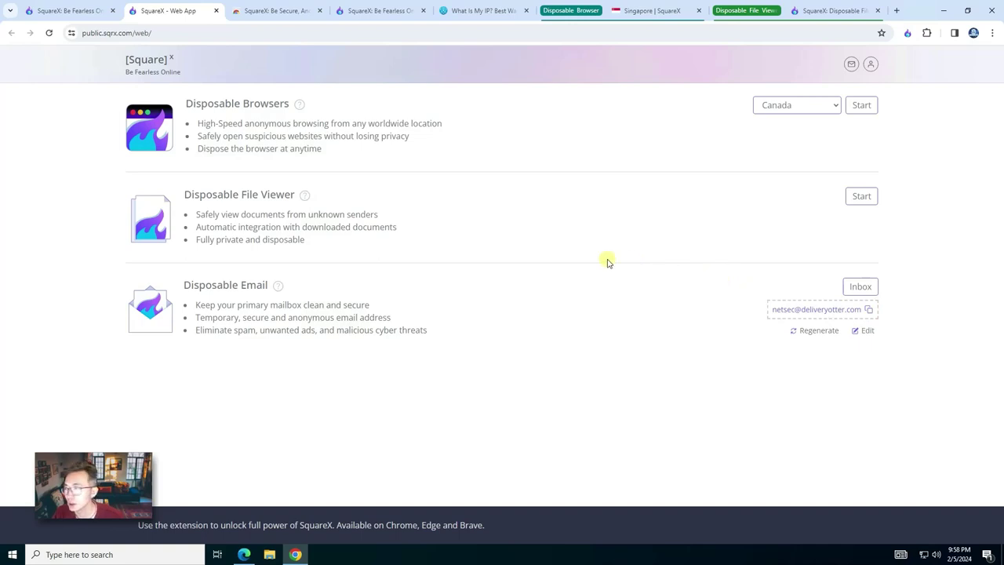
# Step: Read the test message in the disposable inbox, delete it, and return to the dashboard
pyautogui.click(861, 287)
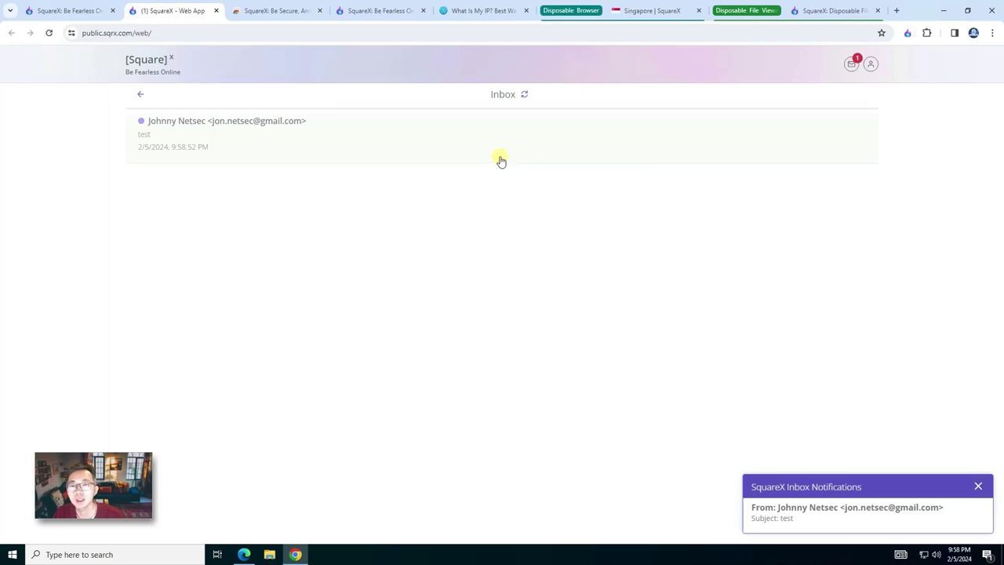
pyautogui.click(303, 134)
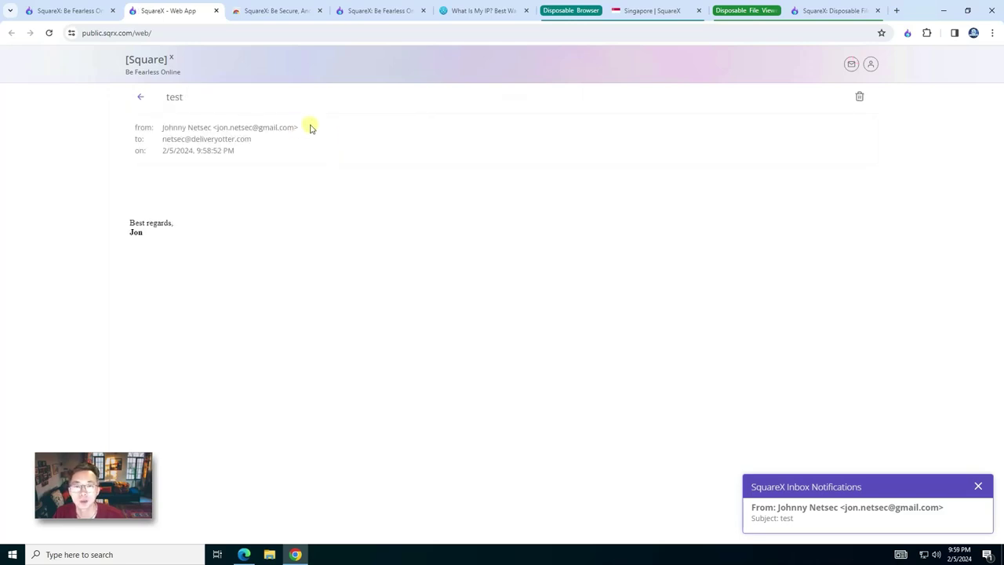
pyautogui.moveTo(309, 128); pyautogui.dragTo(217, 133)
pyautogui.click(224, 179)
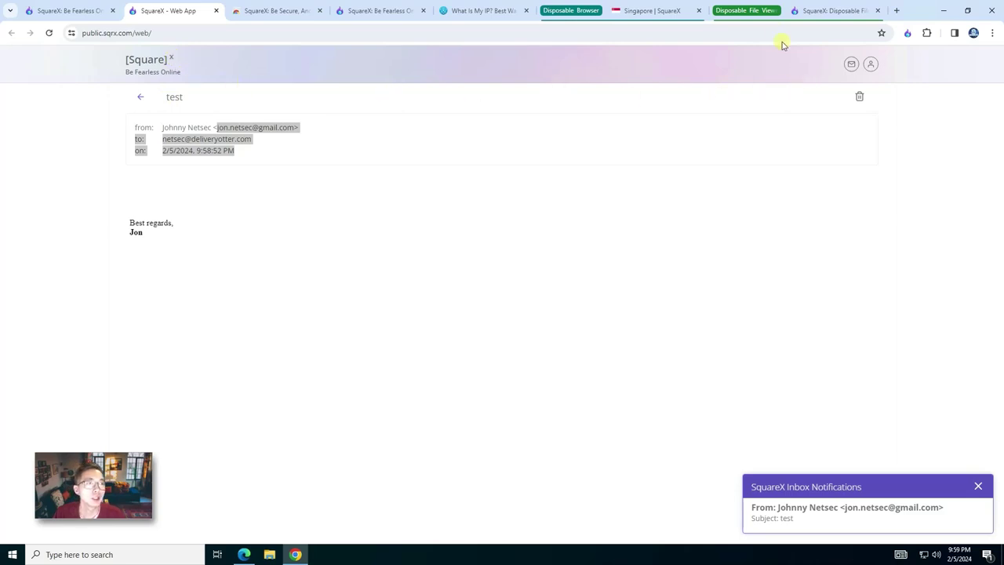
pyautogui.click(858, 97)
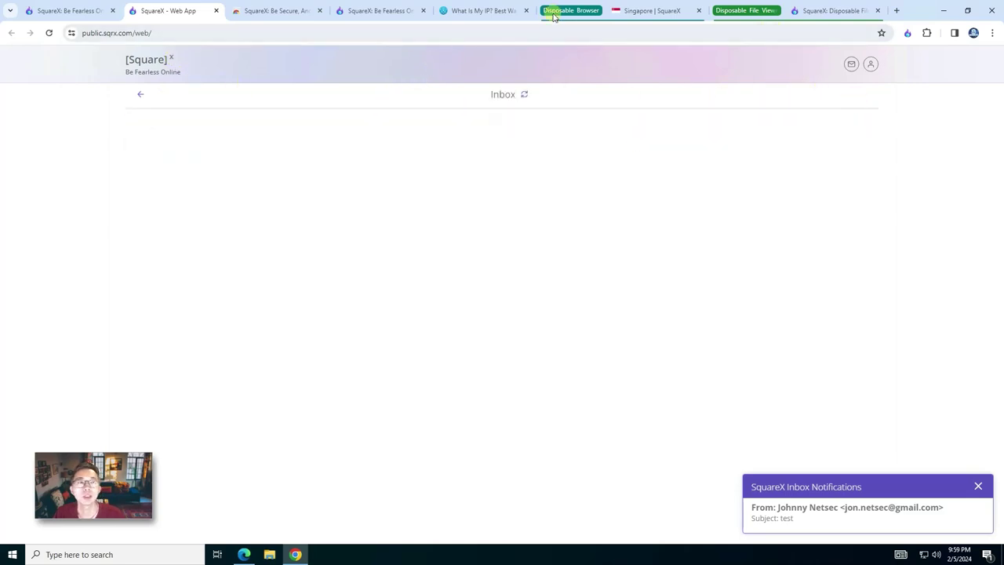
pyautogui.click(140, 94)
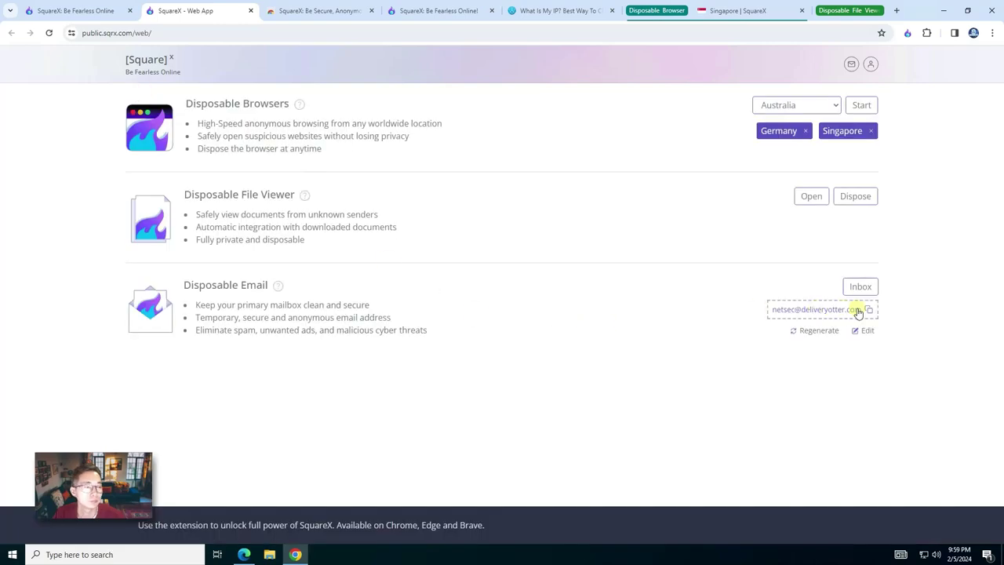
# Step: Regenerate the email, then load speedtest.net in a France disposable browser, accept its notice and press GO
pyautogui.click(806, 331)
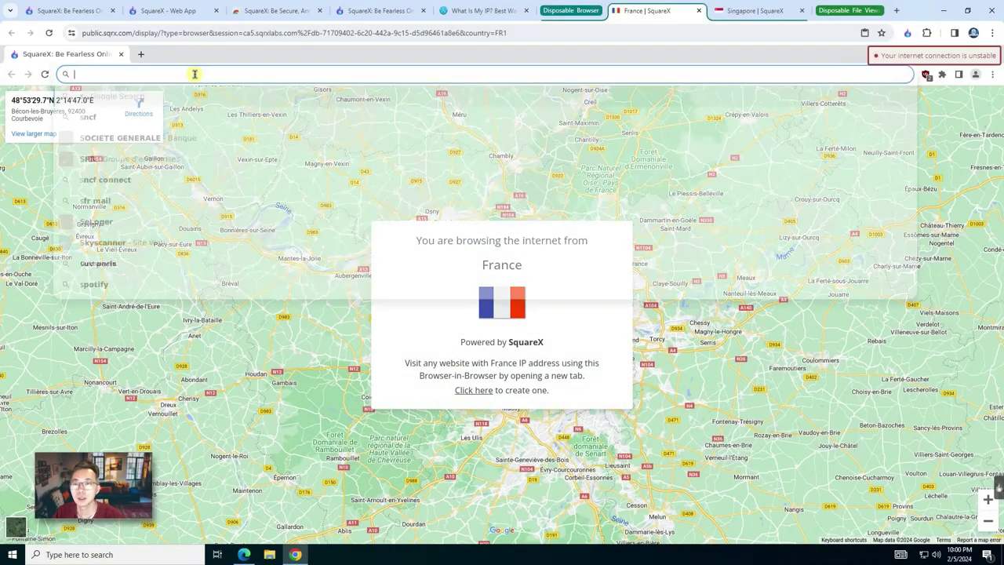
pyautogui.press('Return')
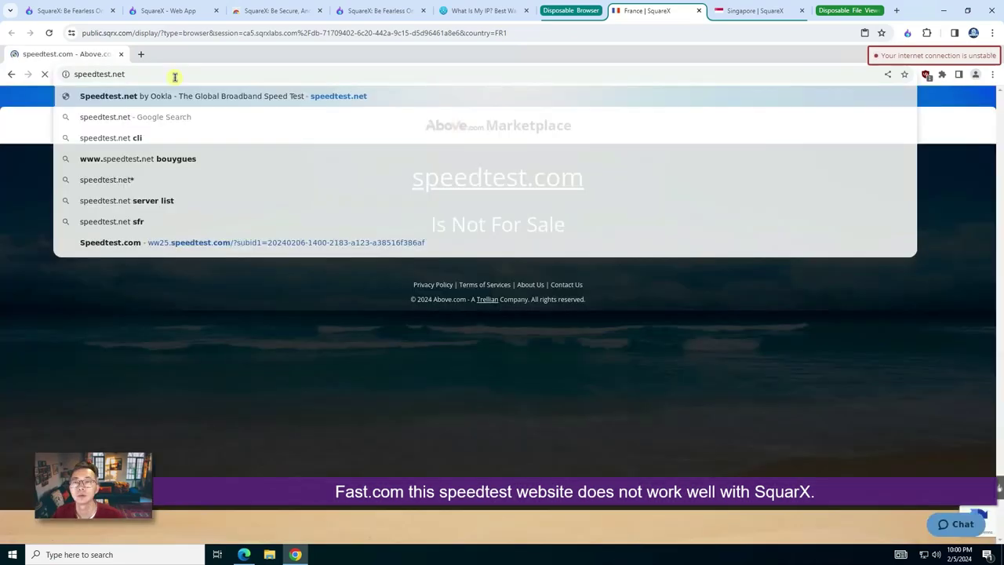
pyautogui.press('Return')
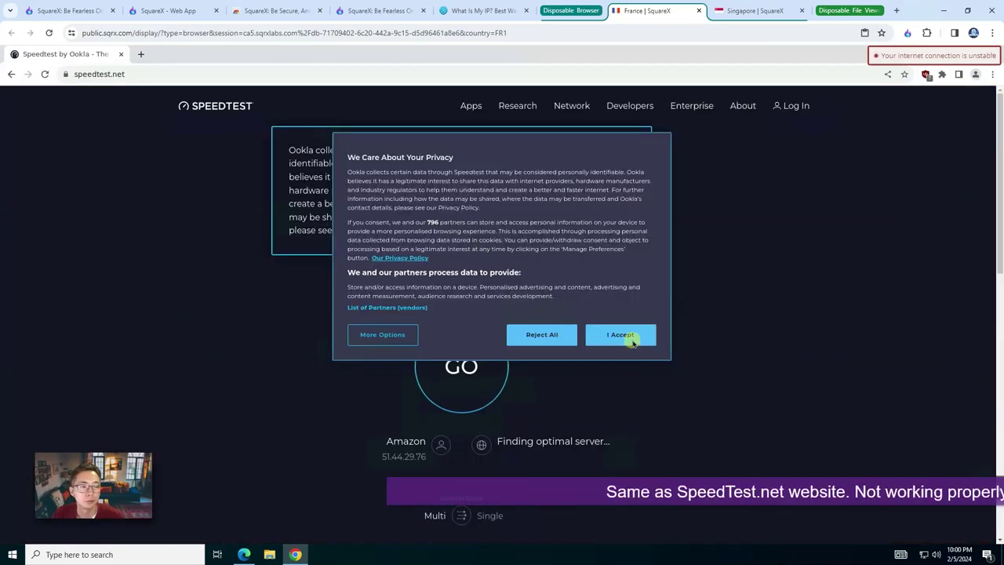
pyautogui.click(628, 334)
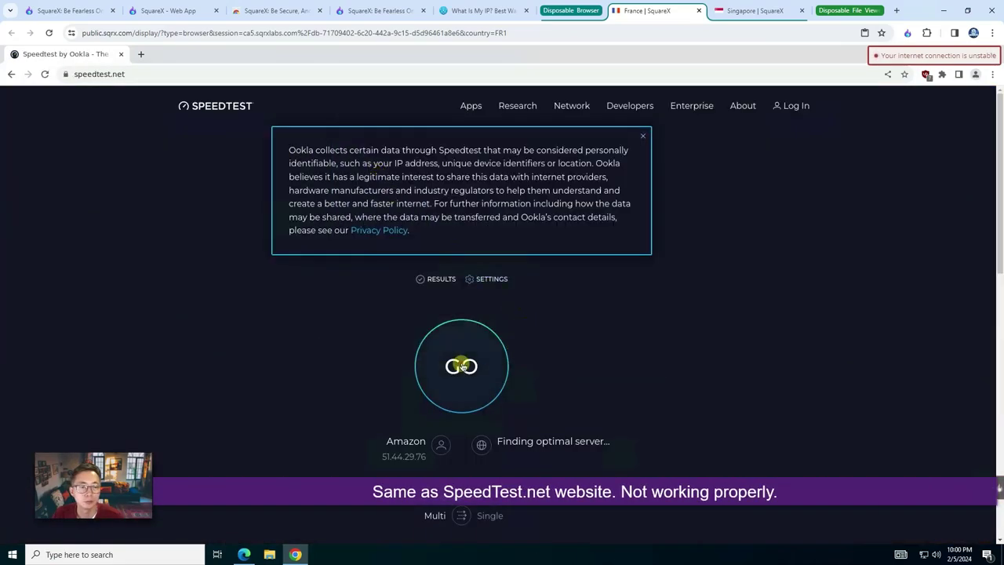
pyautogui.click(469, 360)
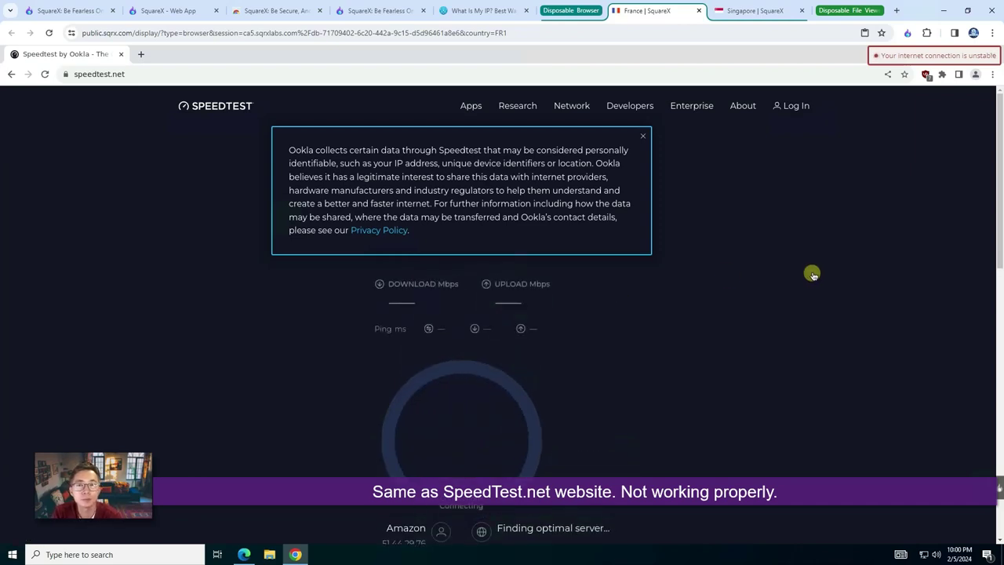
# Step: Search the web for 'speedtest website' from the France browser's address bar
pyautogui.click(142, 74)
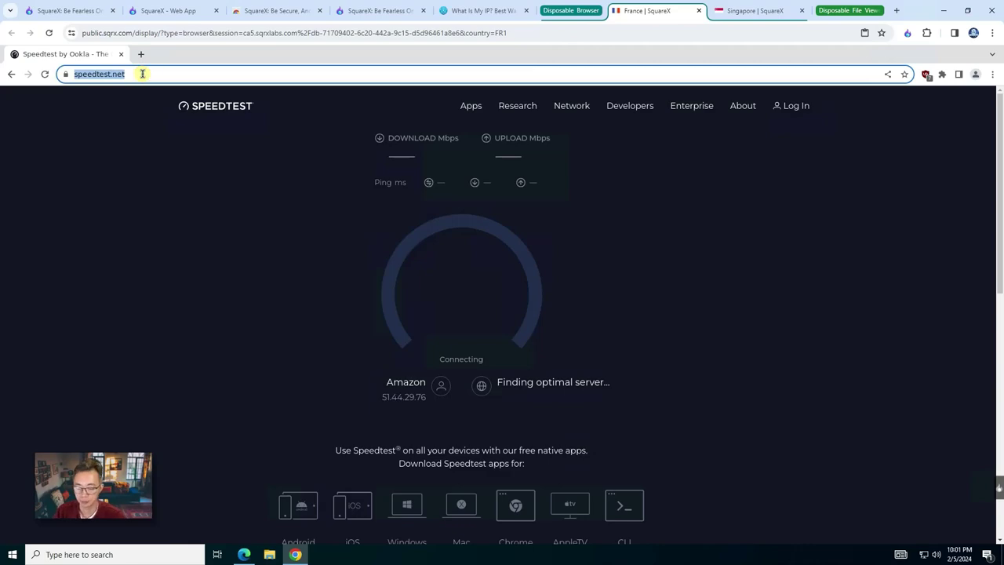
pyautogui.write('speed')
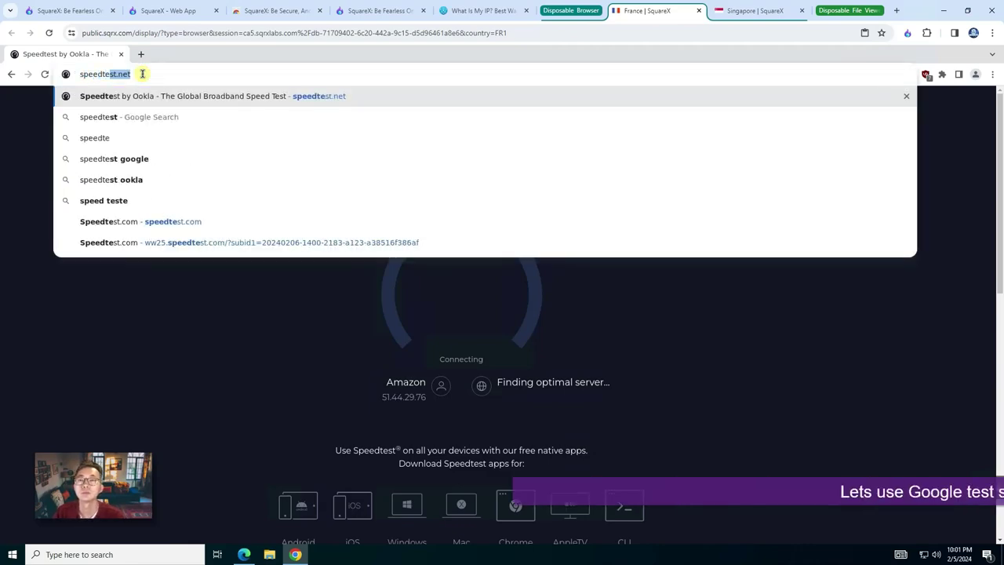
pyautogui.write('st website')
pyautogui.press('Return')
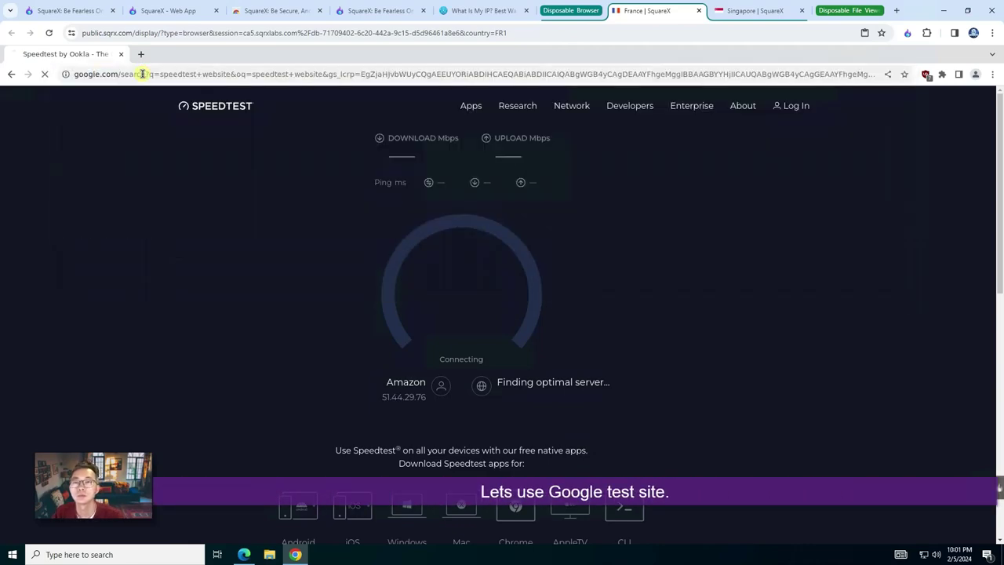
# Step: Accept Google's cookies, translate the results into English, and start Google's speed test
pyautogui.click(565, 470)
pyautogui.click(815, 99)
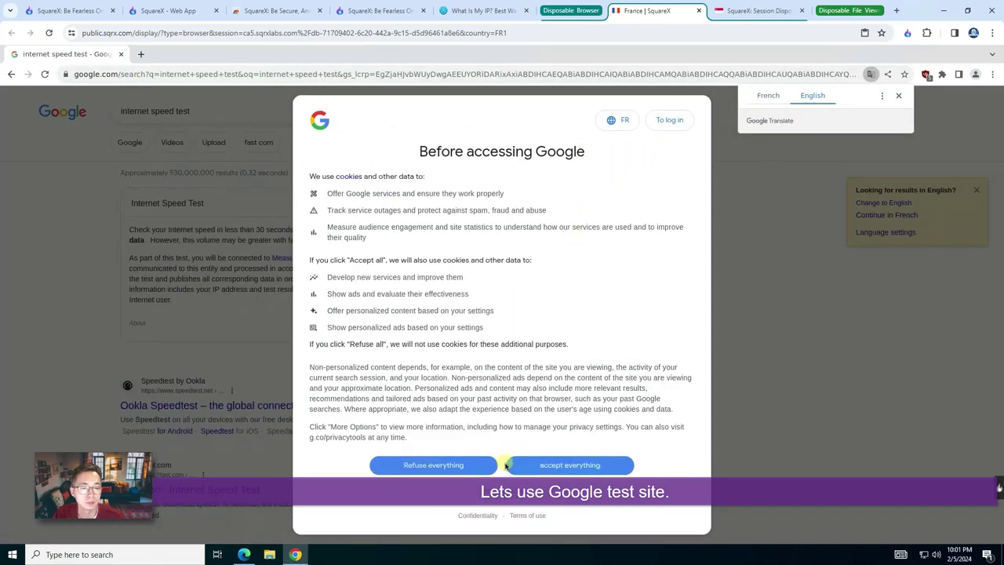
pyautogui.click(565, 466)
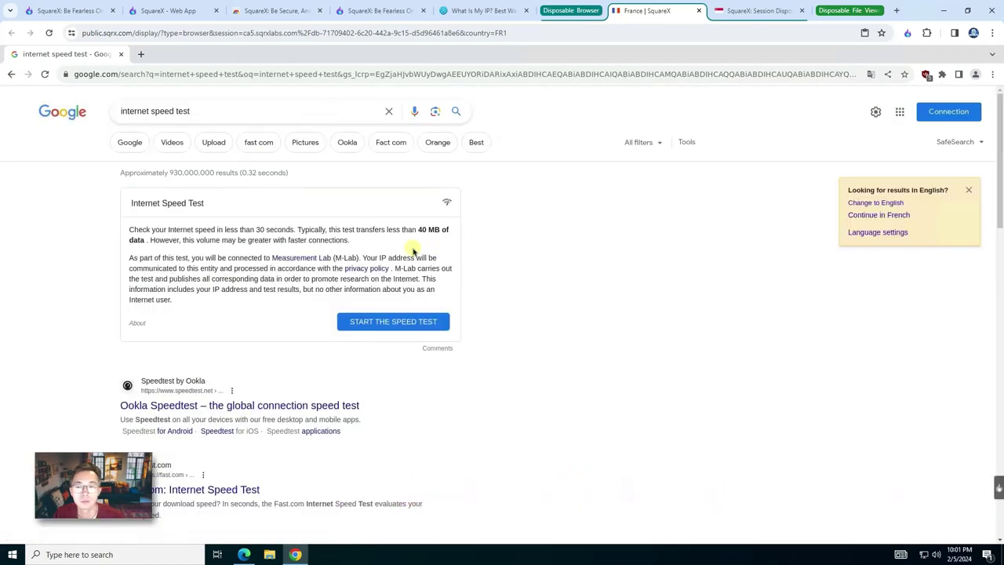
pyautogui.click(410, 321)
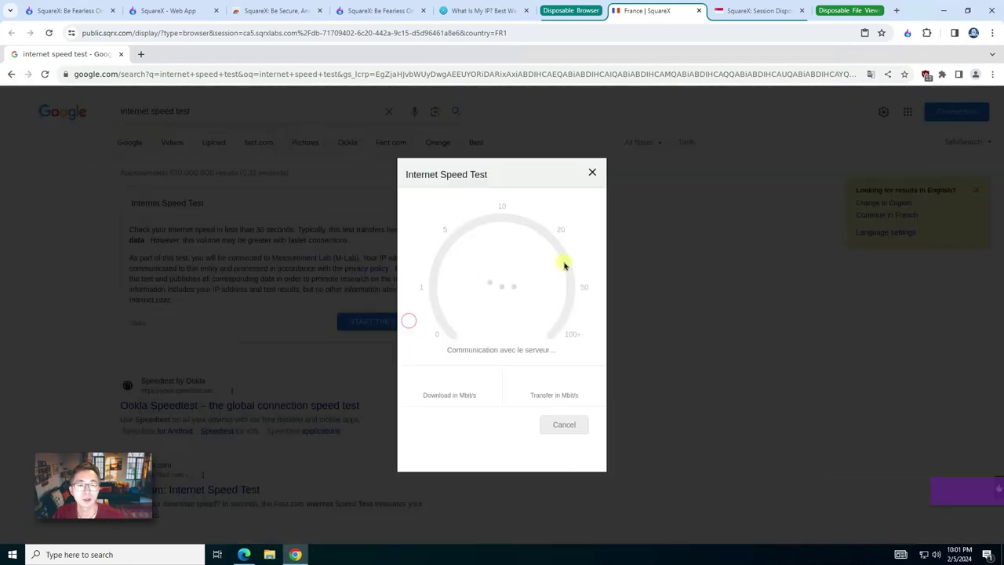